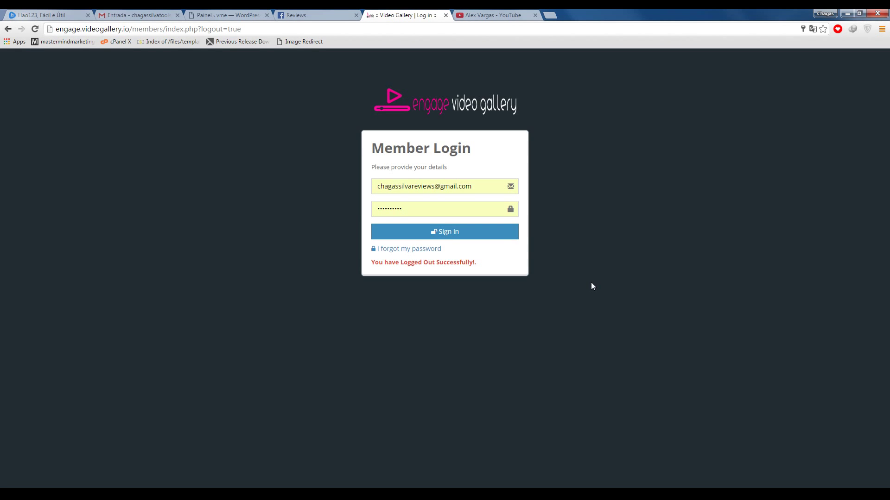
Step: Sign in to the member area with the credentials already filled in
click(443, 231)
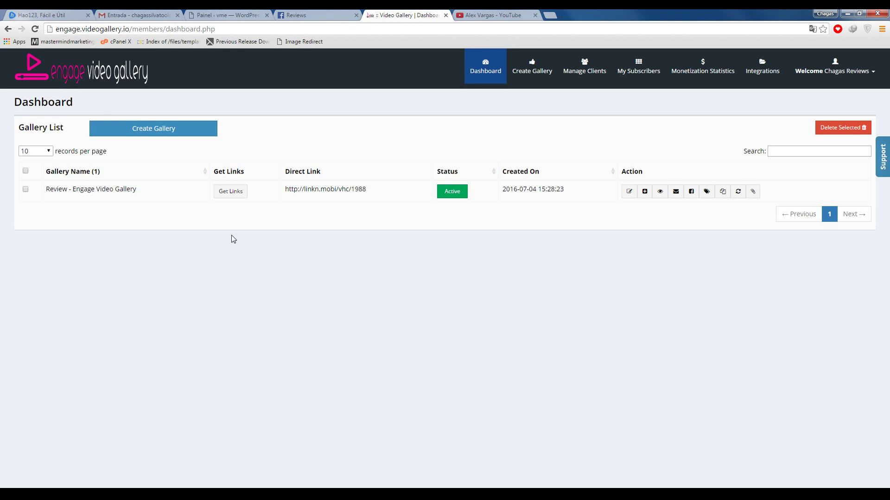
Step: Examine the fields of the Add New Client form on the Manage Clients page and return to the dashboard
click(591, 74)
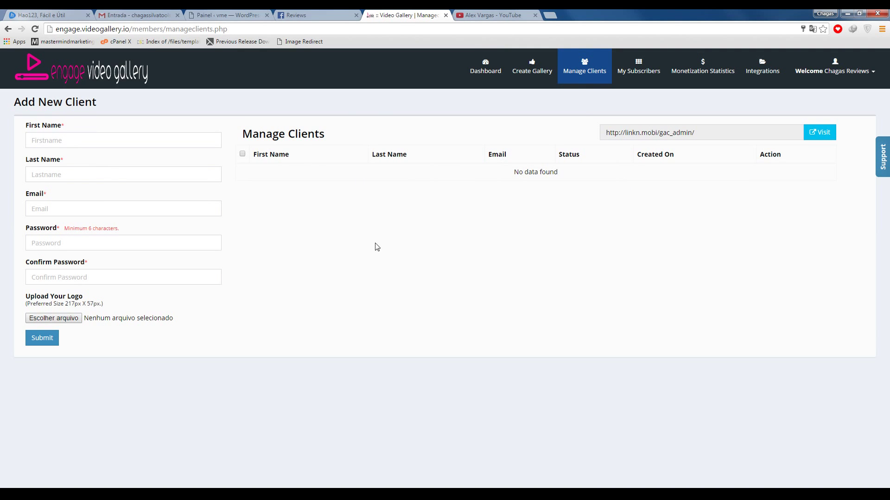
click(91, 135)
click(66, 176)
click(53, 276)
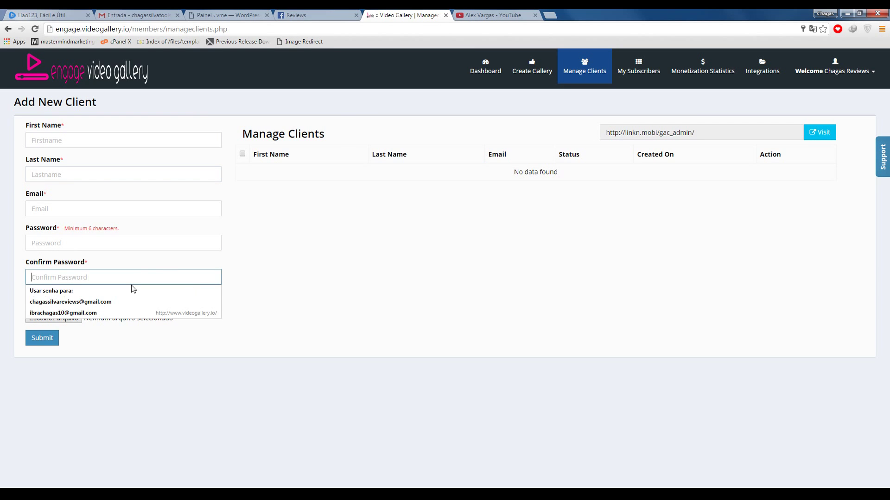
click(106, 276)
click(326, 267)
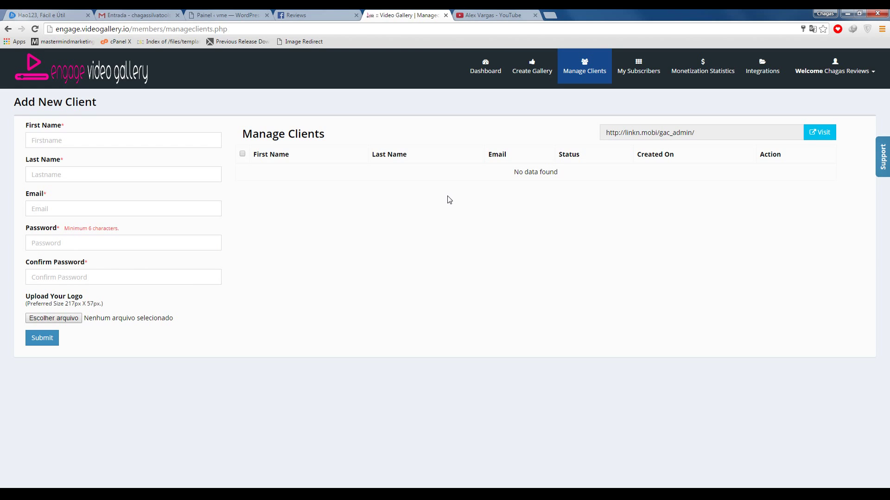
click(67, 82)
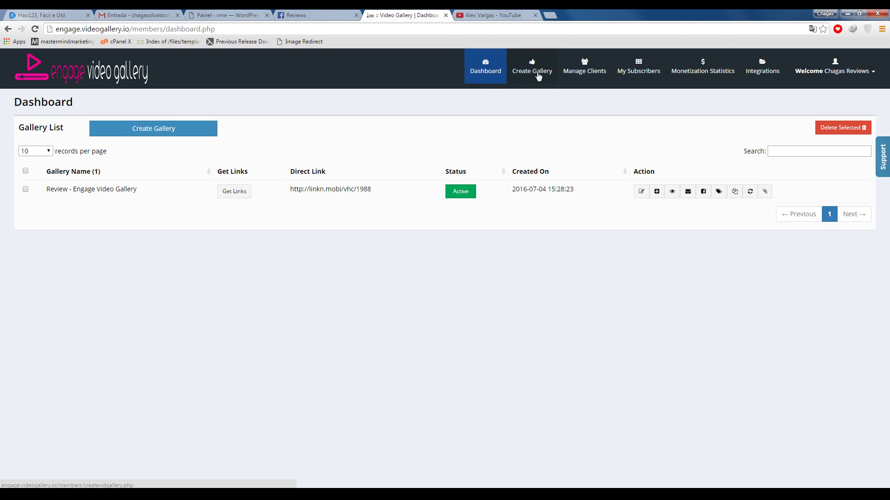
Step: Start a new gallery and name it "Galeria De Videos - Clientes"
click(538, 77)
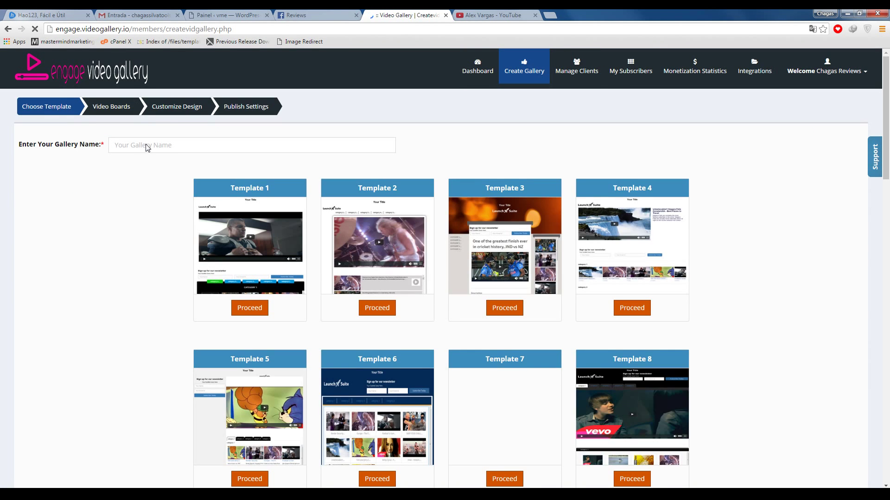
click(146, 144)
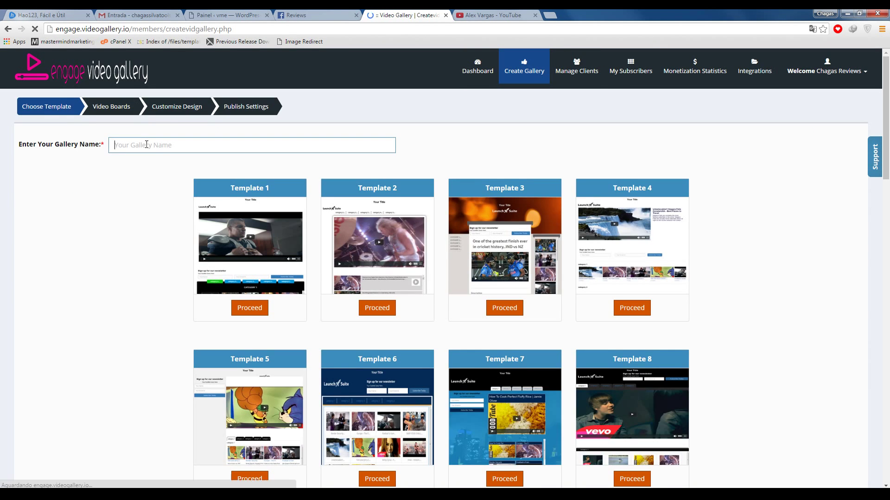
click(146, 144)
text(G)
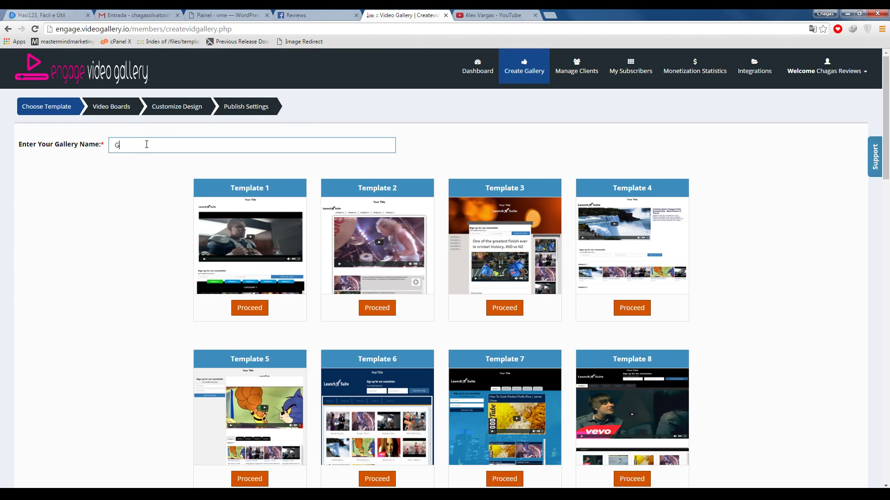
text(aleria De Videos - Clientes)
click(124, 221)
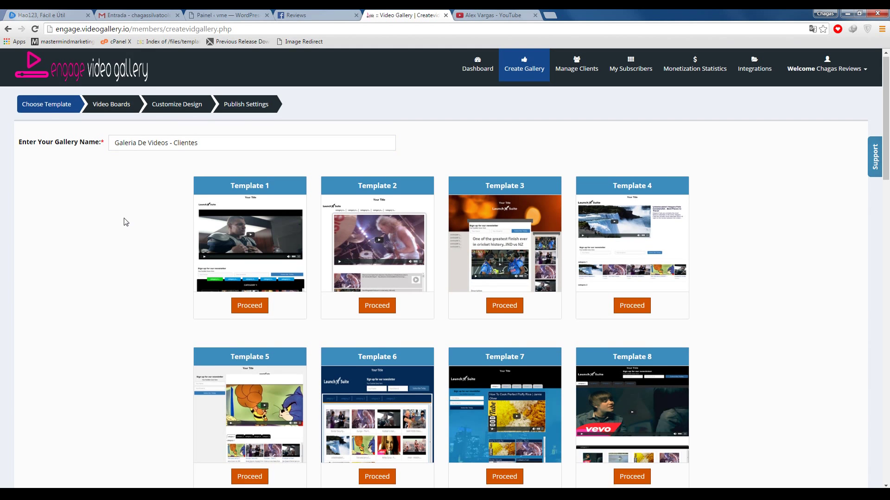
Step: Look through the available gallery templates and proceed with Template 1
scroll(125, 222, down, 2)
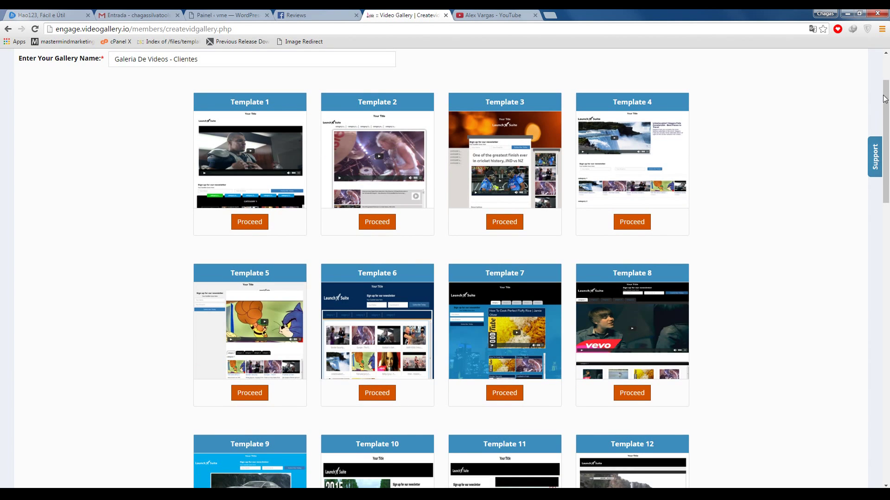
drag(884, 99, 832, 387)
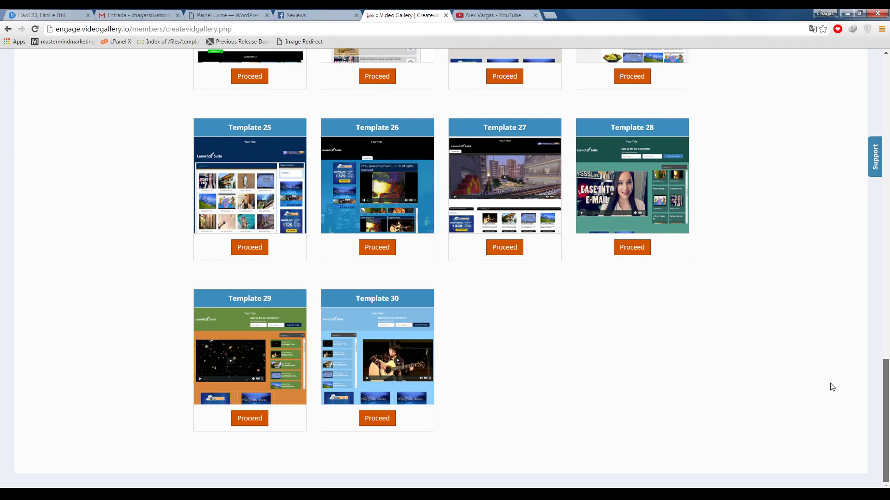
scroll(827, 366, up, 1)
scroll(823, 278, up, 10)
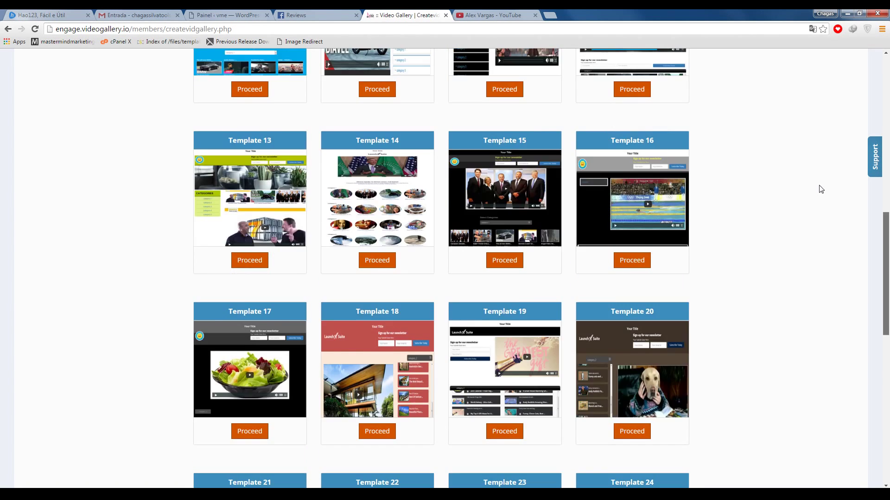
scroll(825, 139, up, 10)
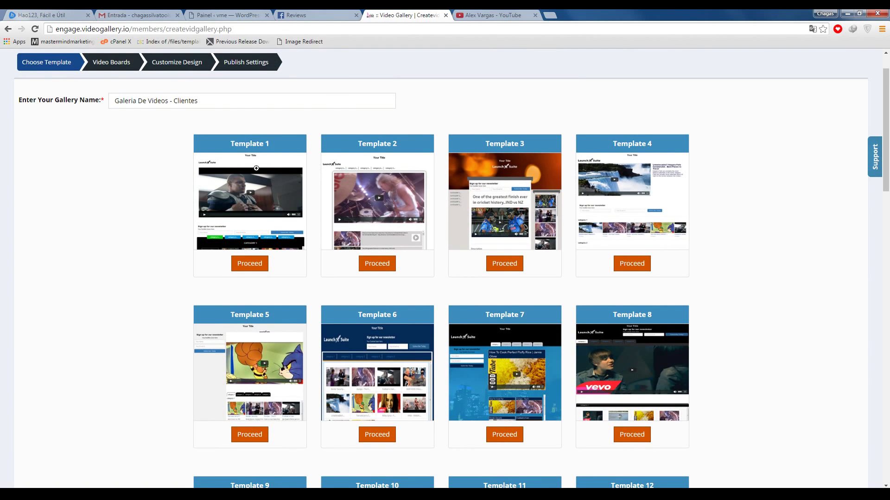
click(249, 264)
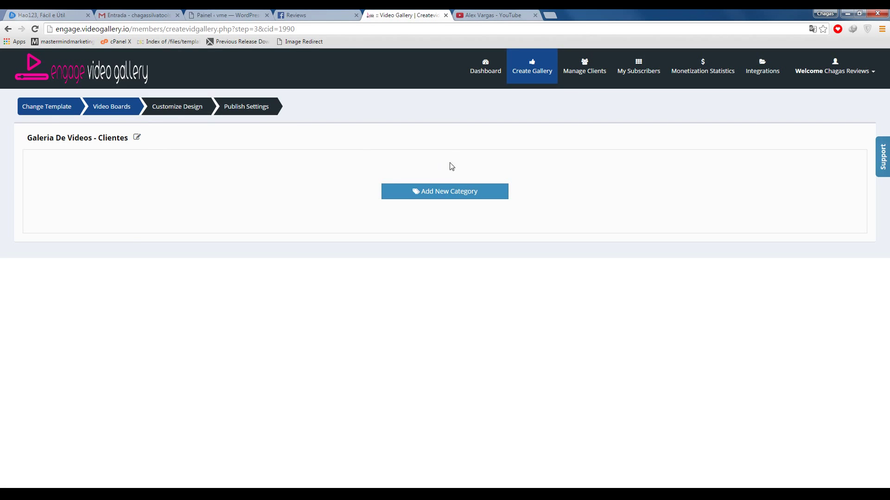
Step: Add a new category named "Cliente 1" to the gallery, without a description
click(443, 192)
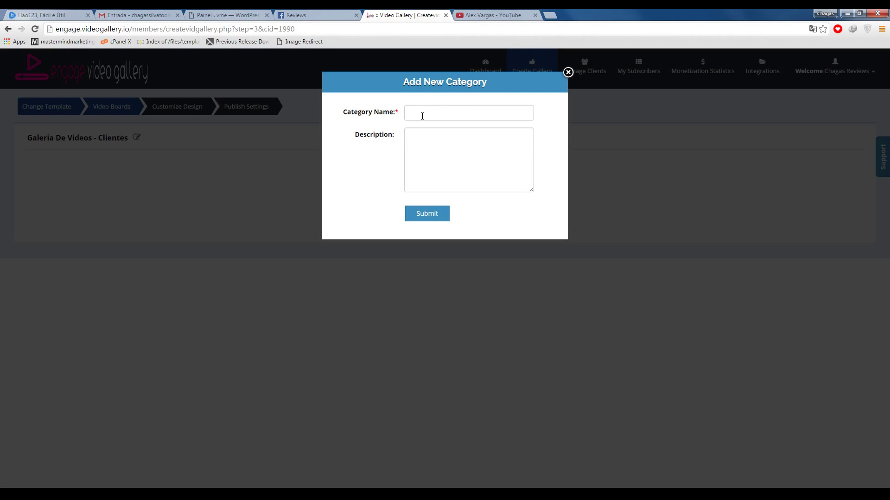
click(422, 115)
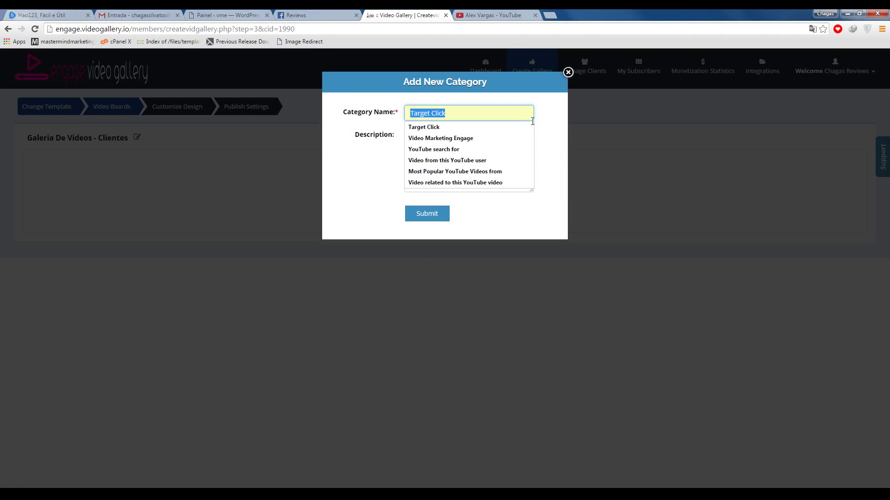
click(470, 114)
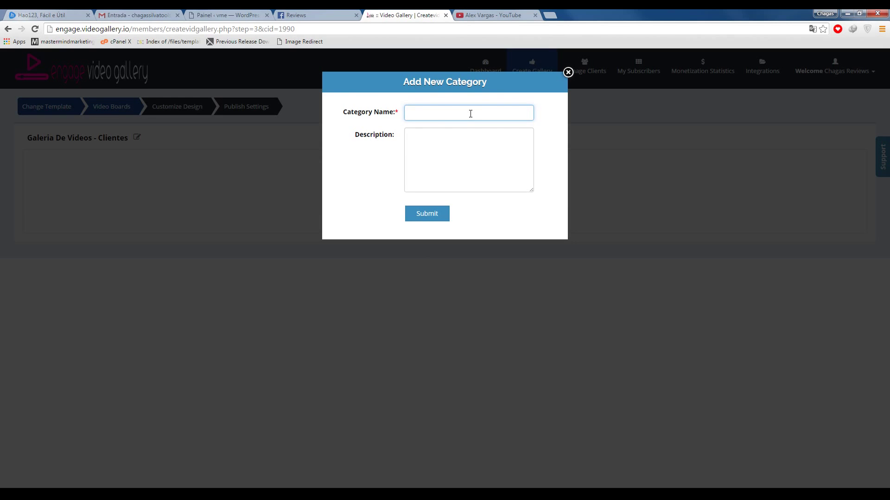
text(Cliente 1)
click(422, 215)
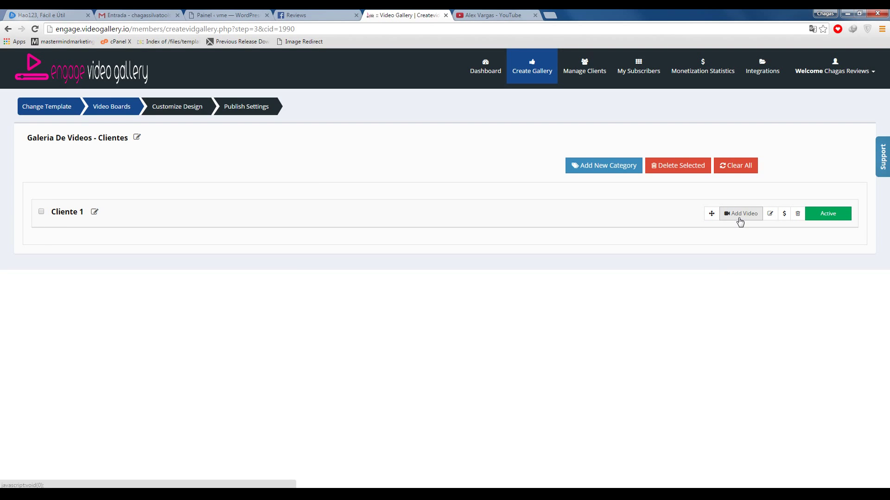
Step: Open the video settings for the Cliente 1 category and copy the URL of the channel open on YouTube
click(740, 217)
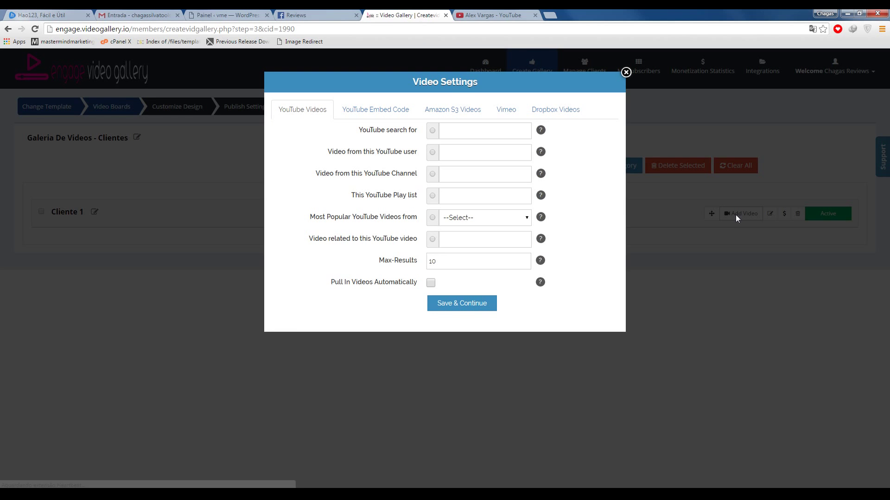
click(492, 13)
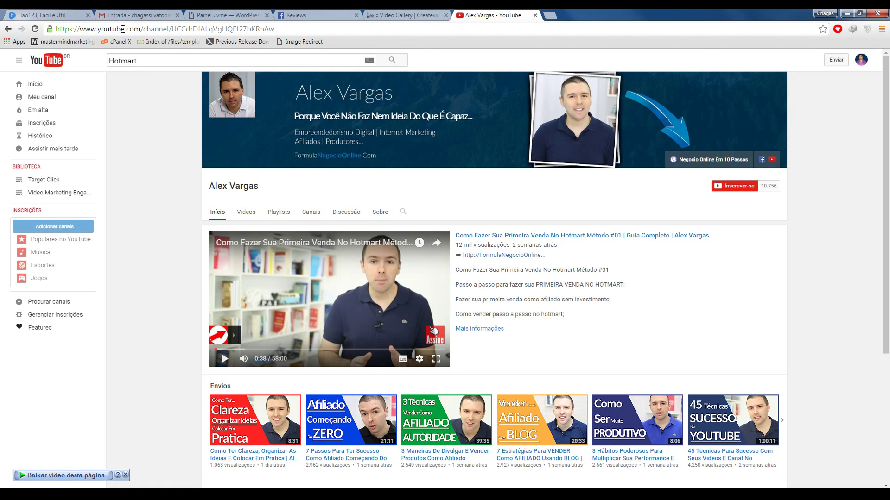
click(145, 28)
click(156, 28)
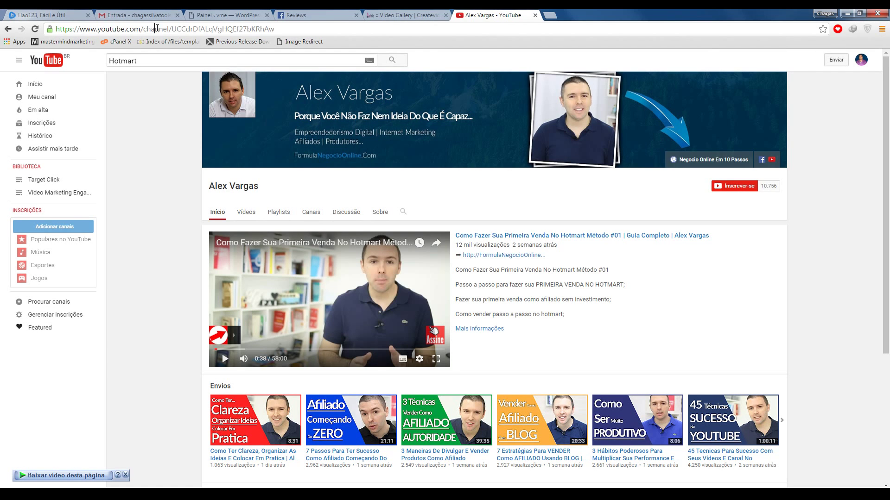
triple_click(232, 28)
right_click(232, 28)
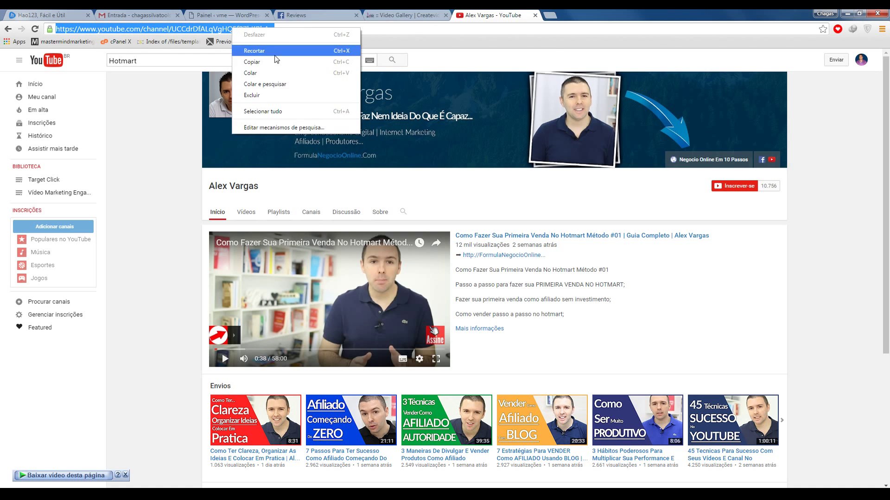
click(250, 62)
click(409, 15)
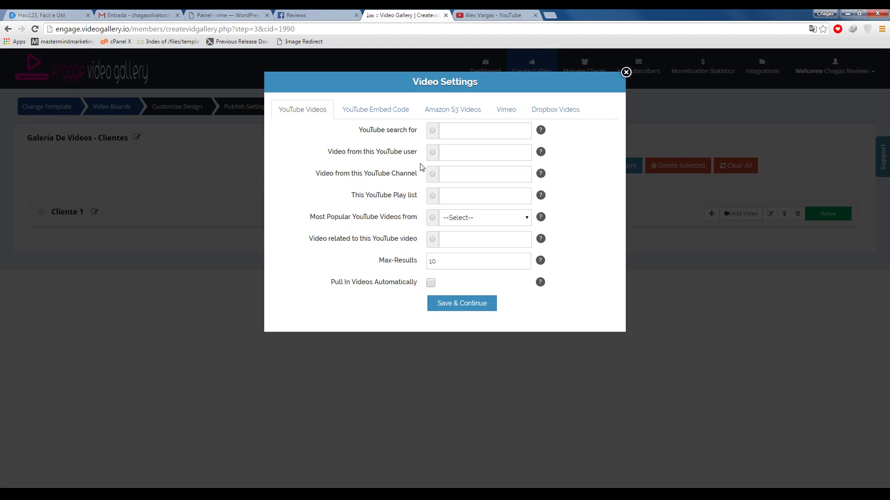
Step: Import videos from the copied YouTube channel URL with Max-Results 50 and automatic video pulling enabled, and save
click(432, 175)
right_click(458, 176)
click(482, 234)
drag(444, 261, 419, 265)
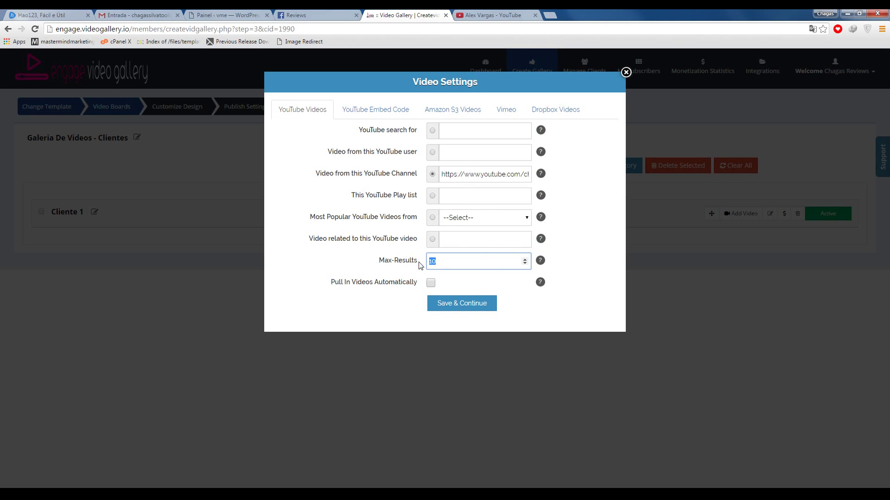
text(50)
click(581, 255)
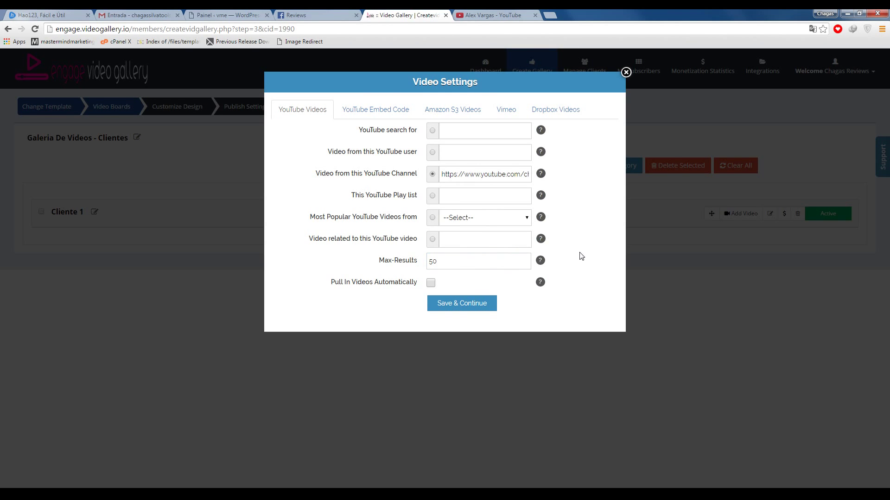
click(434, 281)
click(452, 307)
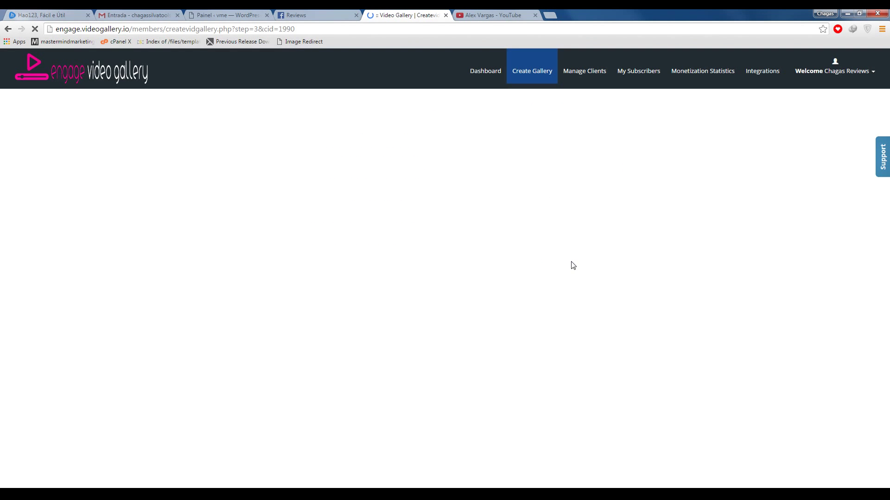
Step: Review the videos listed under the Cliente 1 category and leave the category collapsed
scroll(304, 208, down, 7)
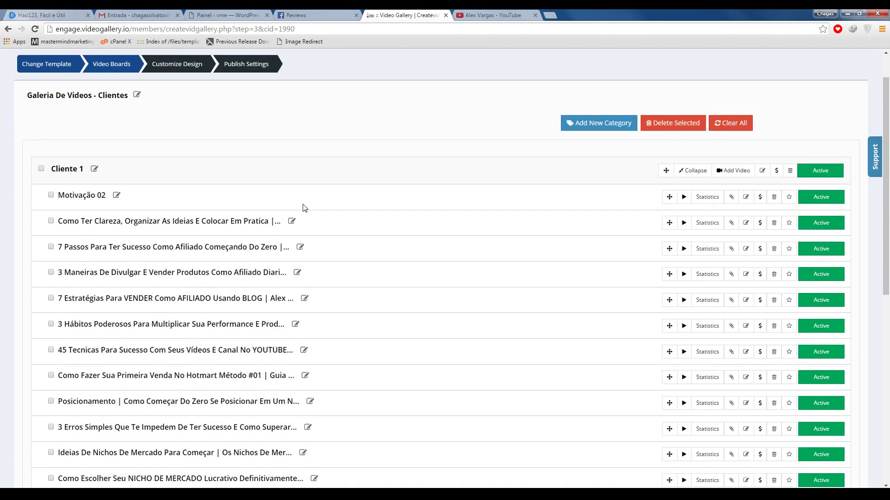
scroll(303, 207, down, 2)
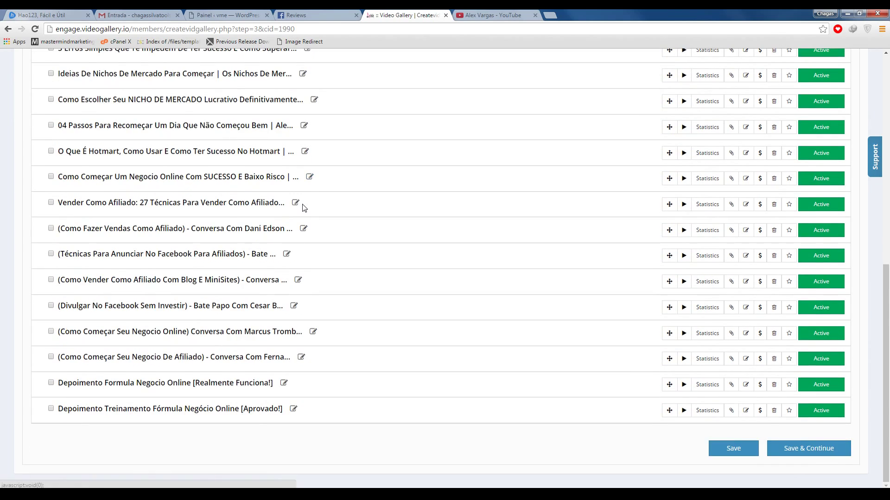
scroll(304, 202, up, 1)
drag(886, 275, 887, 109)
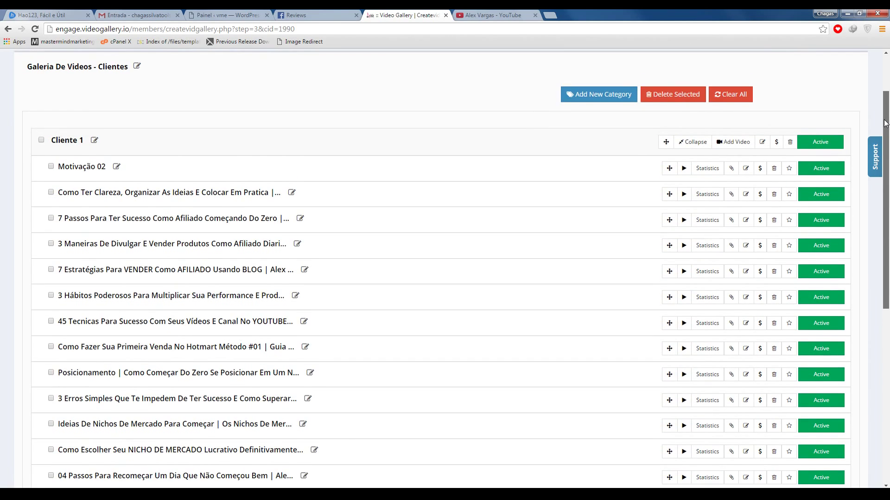
click(692, 143)
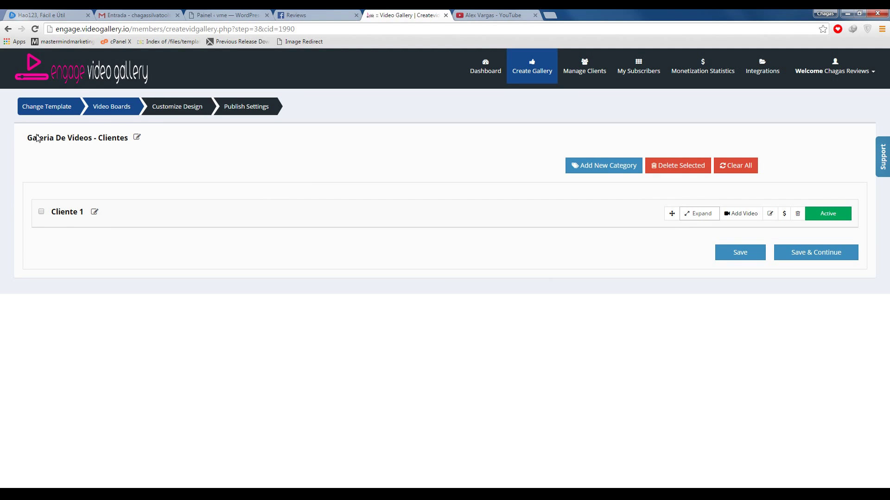
click(692, 214)
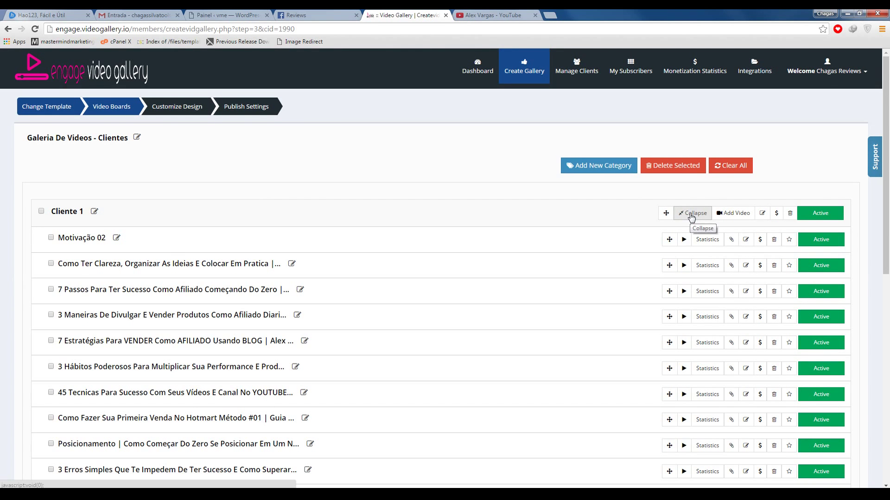
click(691, 215)
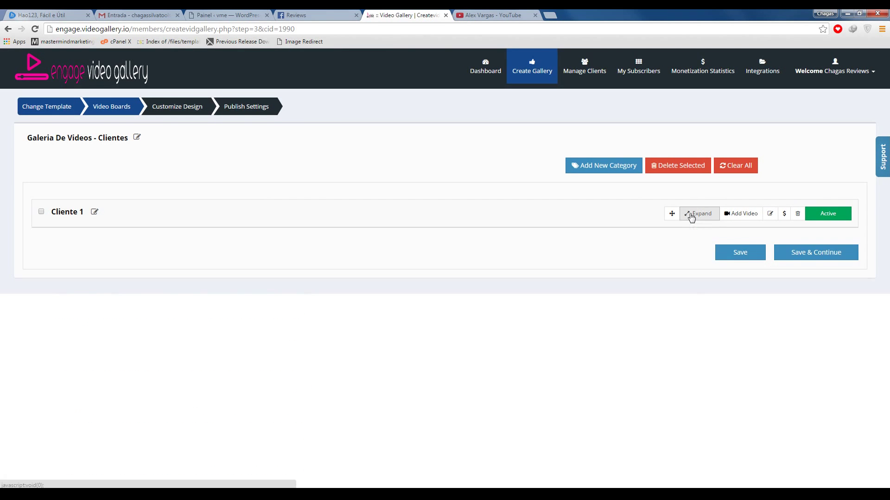
Step: Save the video boards, continue to the design customization, and hide the gallery title in the layout settings
click(798, 262)
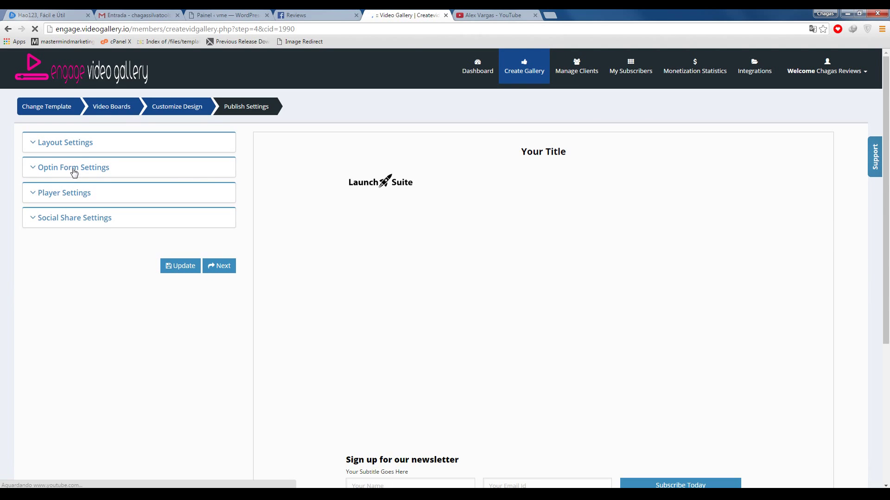
click(40, 148)
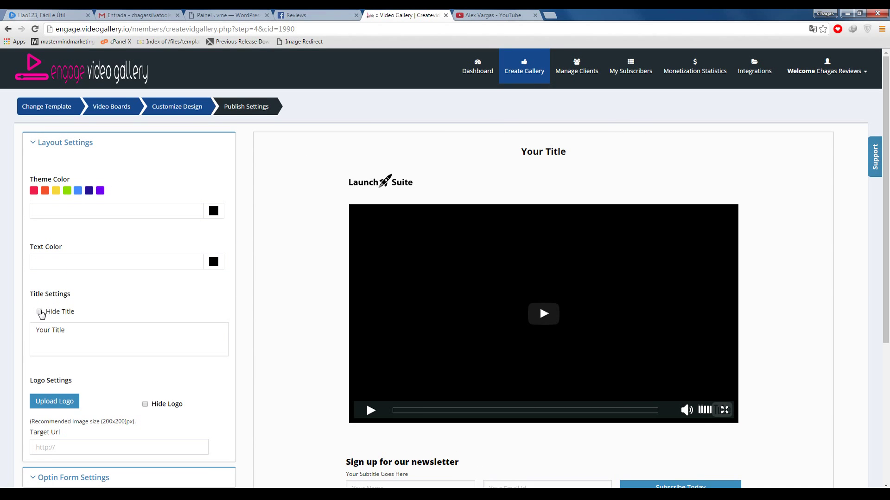
click(40, 312)
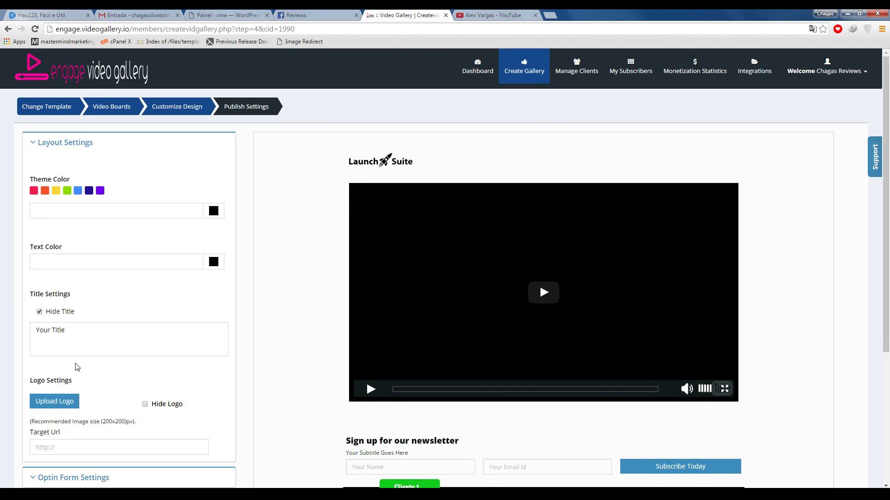
Step: Replace the gallery logo with the Engage Video Gallery image that has black lettering from the image library
click(55, 401)
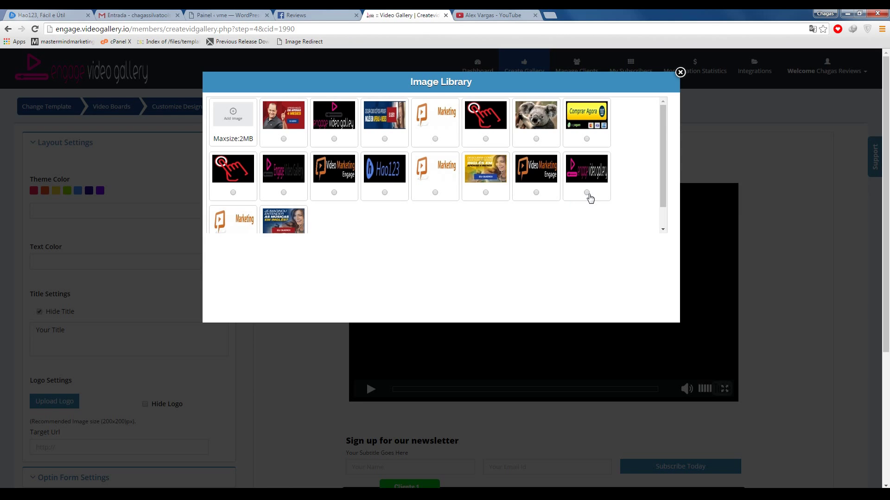
click(283, 193)
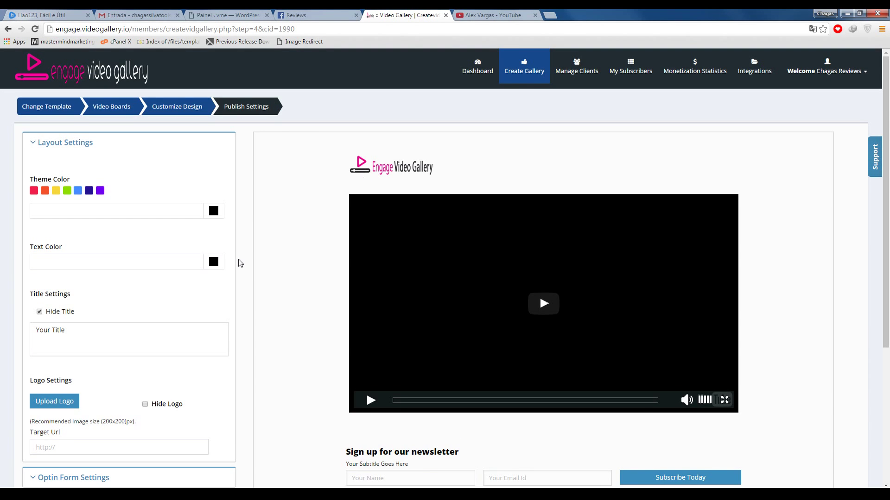
scroll(234, 264, down, 1)
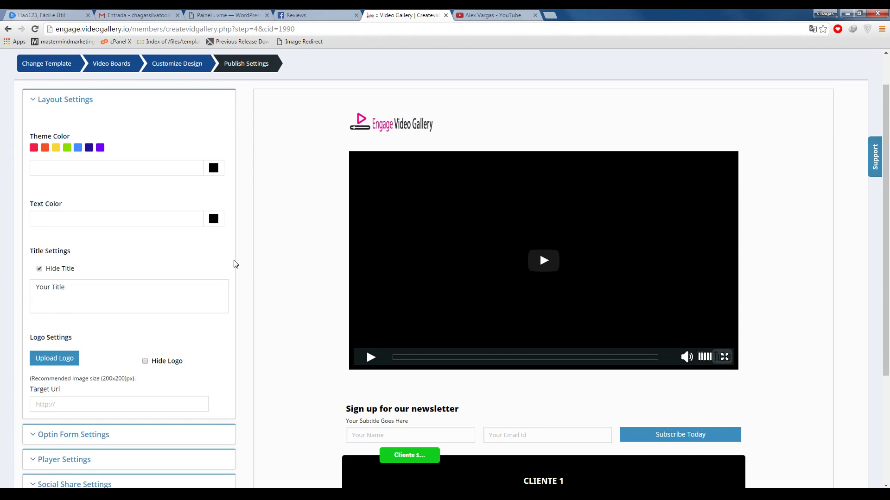
click(83, 407)
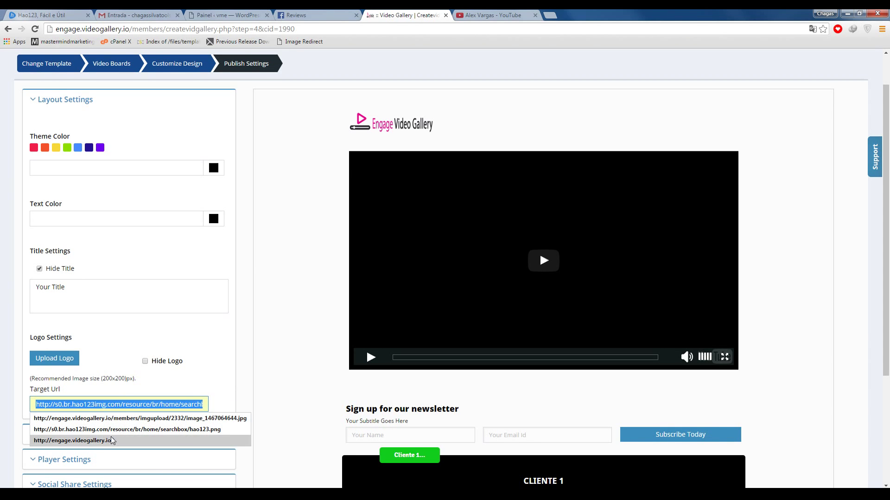
click(237, 365)
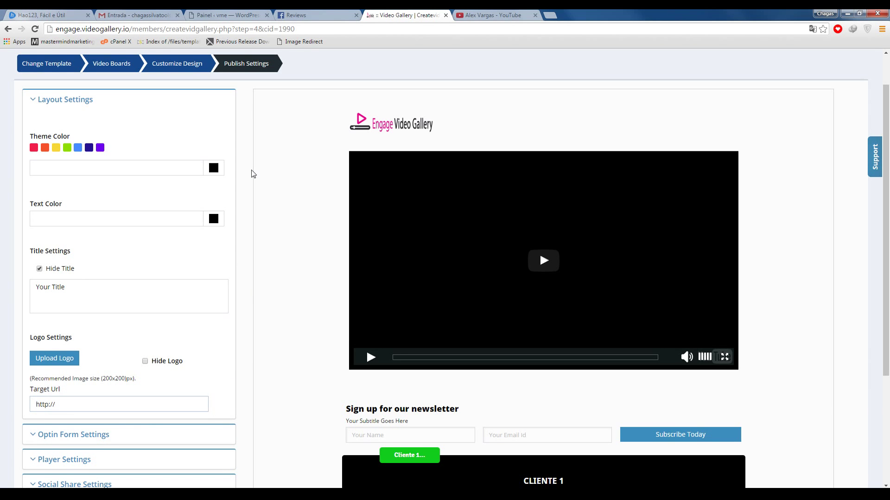
click(227, 15)
double_click(114, 29)
right_click(115, 29)
click(153, 64)
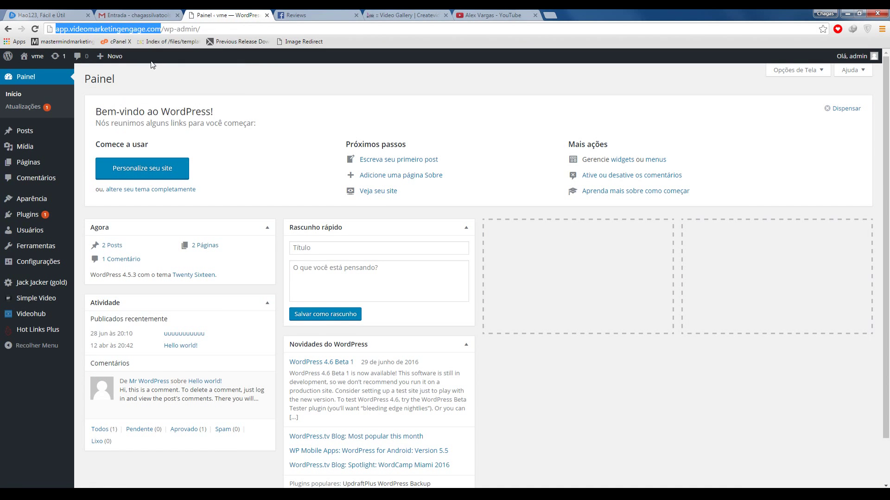
click(389, 19)
drag(70, 406, 19, 406)
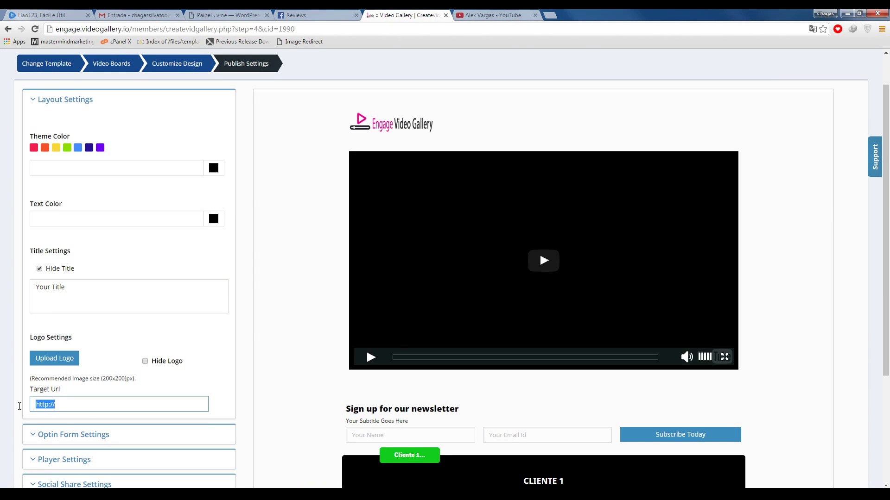
key(ctrl+v)
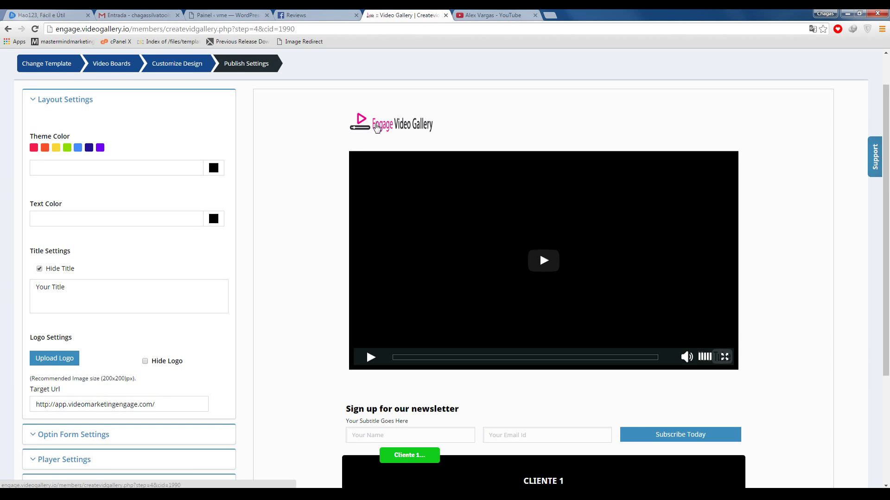
Step: Collapse the layout settings, expand the Optin Form settings, and toggle Hide Optin on and back off
click(32, 100)
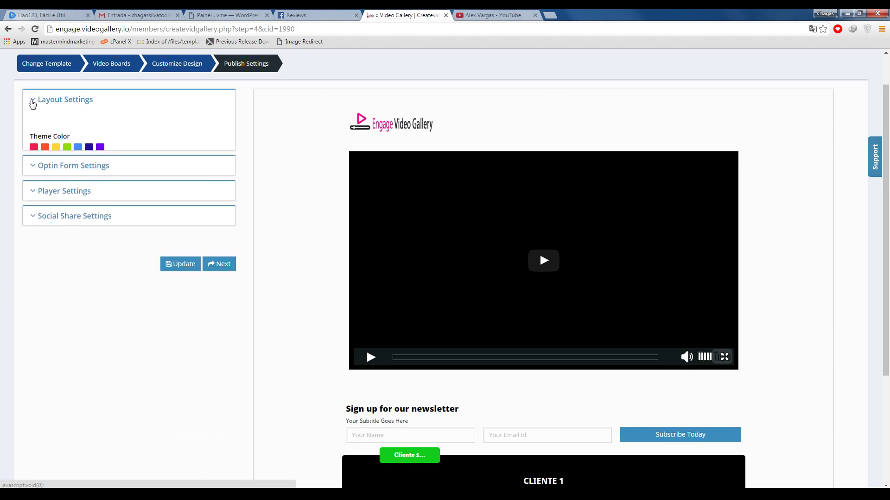
click(33, 126)
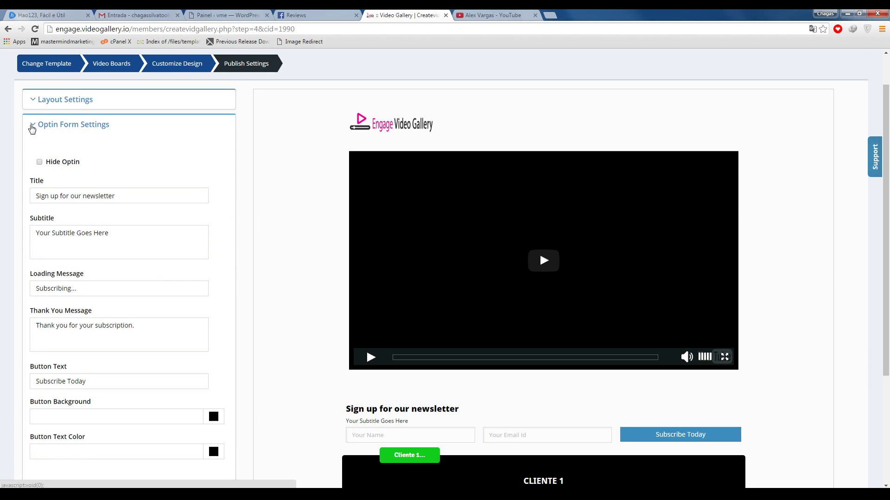
scroll(205, 197, down, 1)
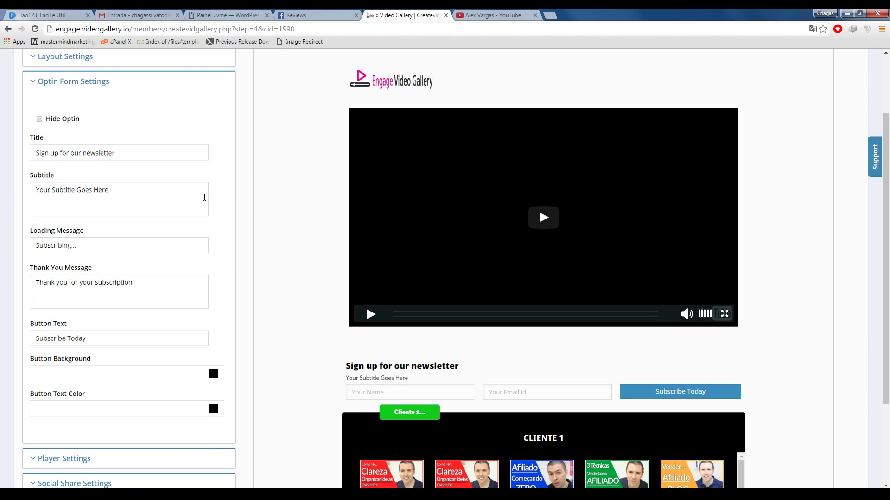
click(39, 119)
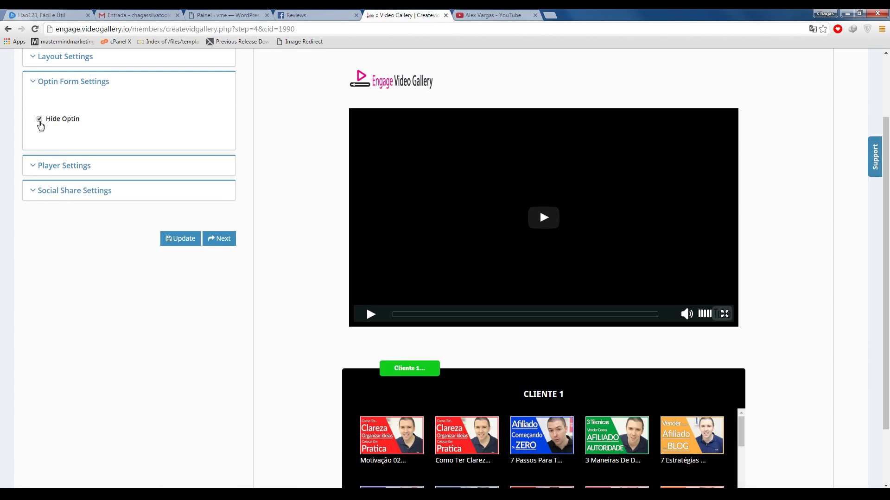
click(40, 123)
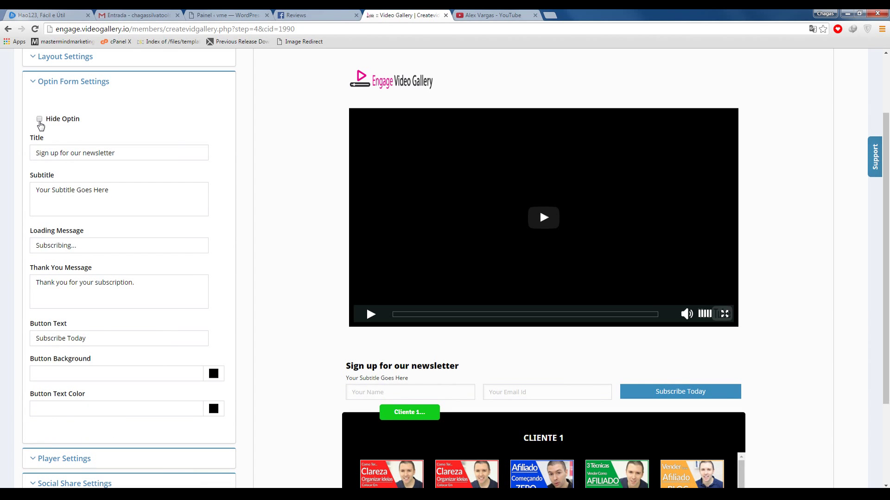
Step: Set the opt-in form title to "cadastre-se Para Receber as Atualizaçoes"
drag(129, 153, 32, 154)
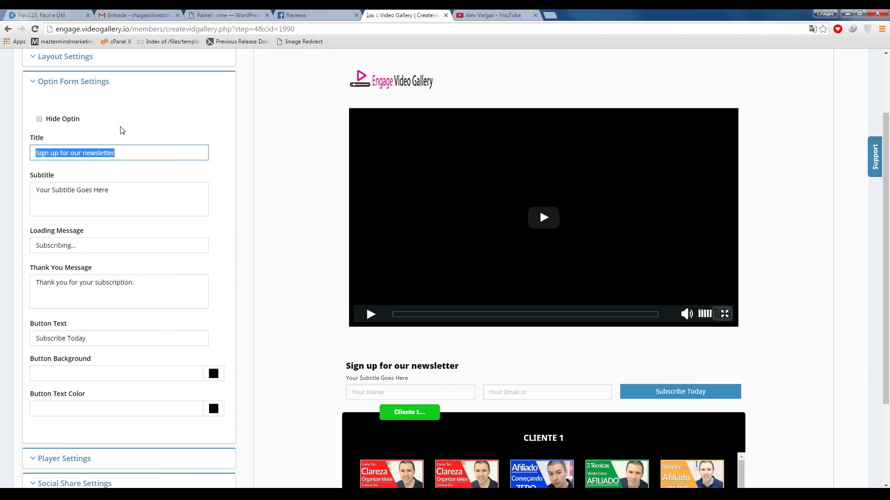
text(cada)
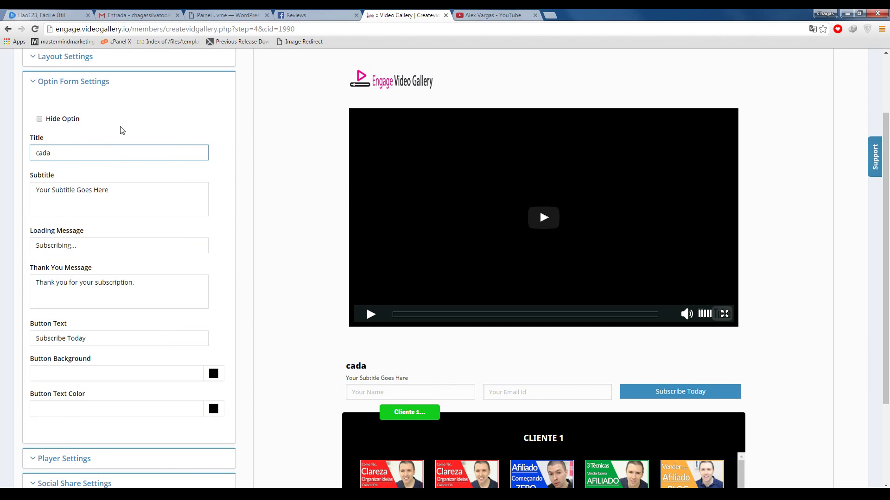
text(stre-se Para Rece)
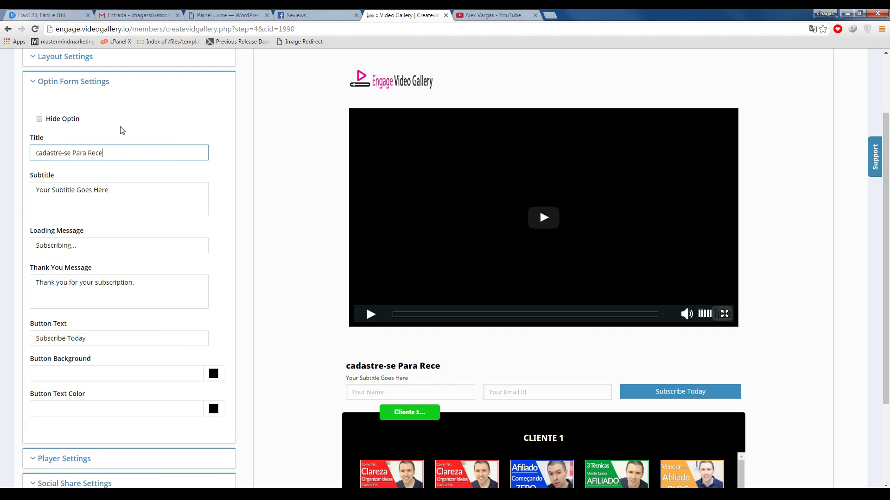
text(rver)
key(BackSpace)
key(BackSpace)
key(BackSpace)
text(ber as Atualizaçoes)
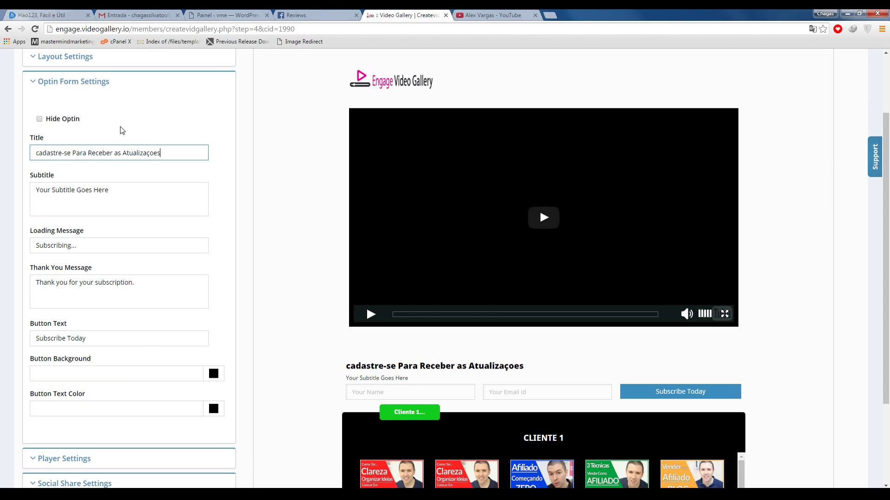
Step: Replace the opt-in form subtitle with "Coloque Seu Nome e Email Abaixo Para Ficar Atualizado"
click(109, 196)
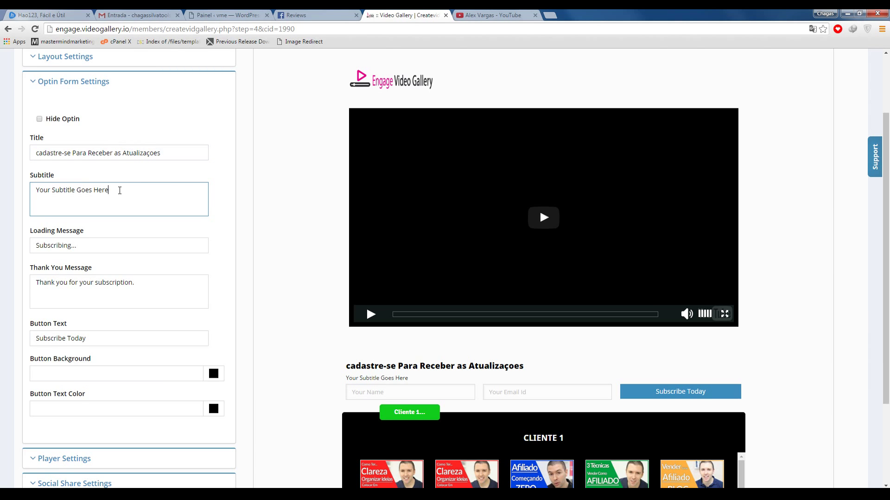
drag(119, 190, 37, 194)
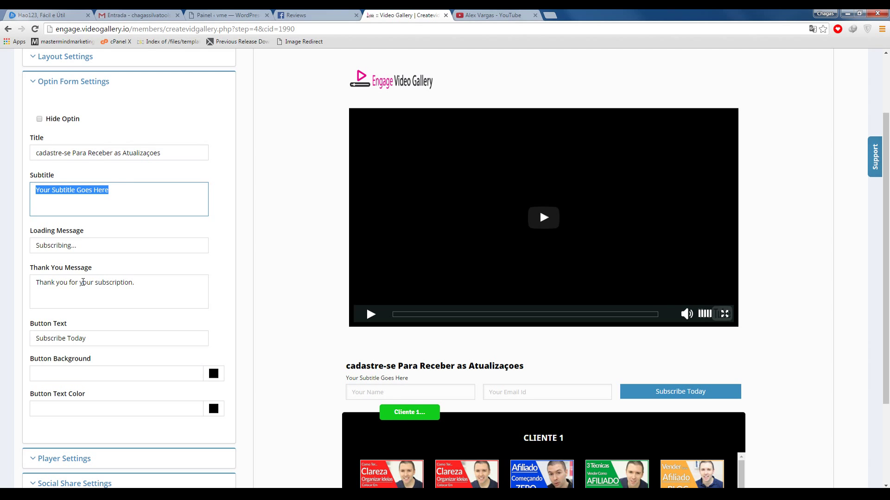
click(357, 393)
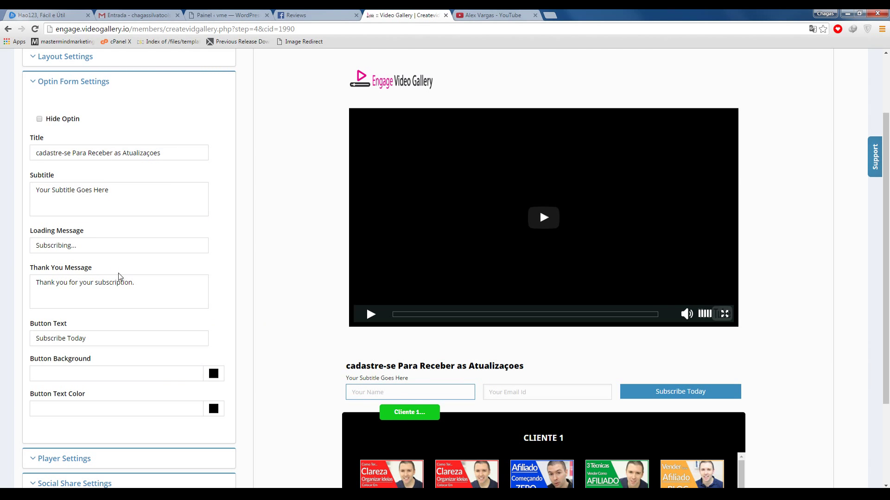
triple_click(53, 191)
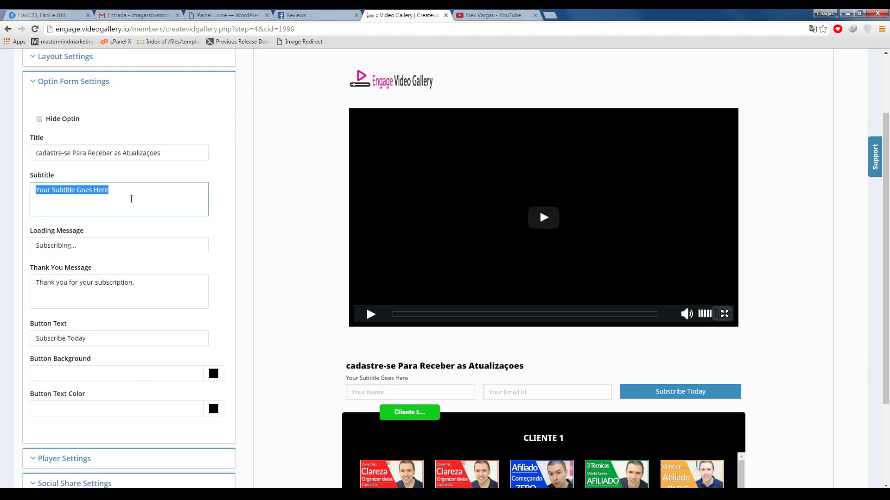
text(Colqoue)
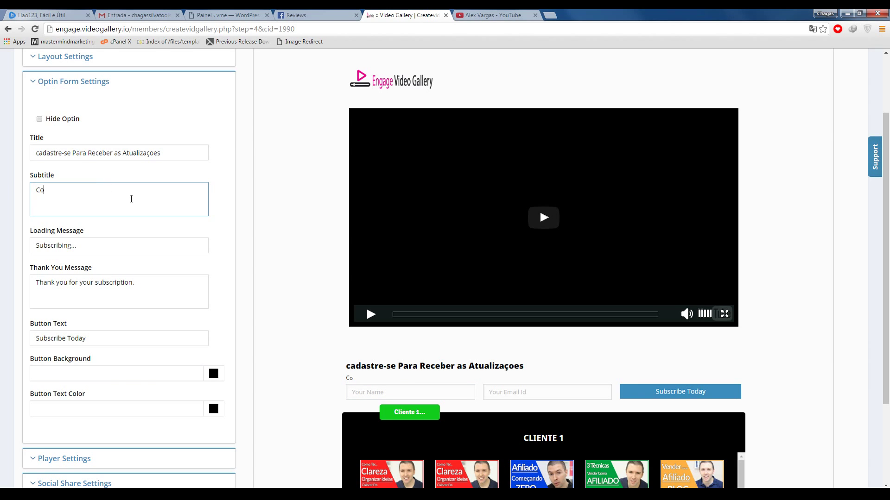
key(BackSpace)
key(BackSpace)
key(BackSpace)
key(BackSpace)
text(oque Seu n)
key(BackSpace)
key(BackSpace)
text(Nome e Email)
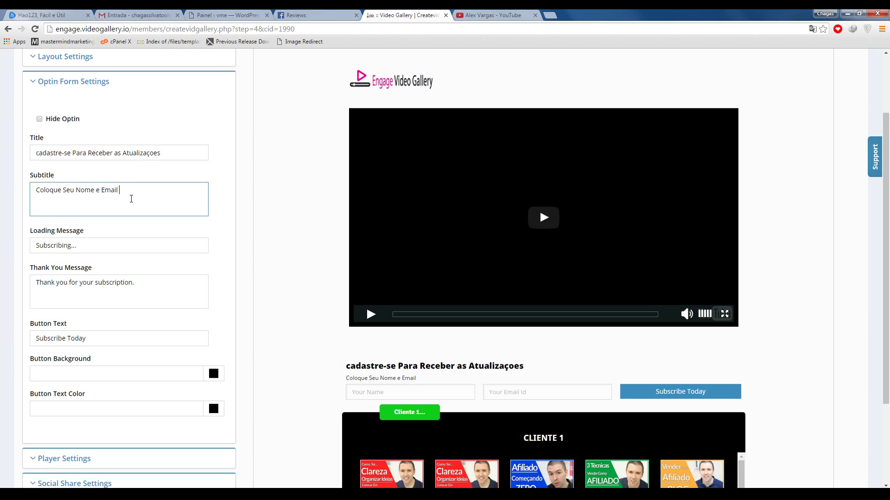
text( Abaixo Para Ficar Atua)
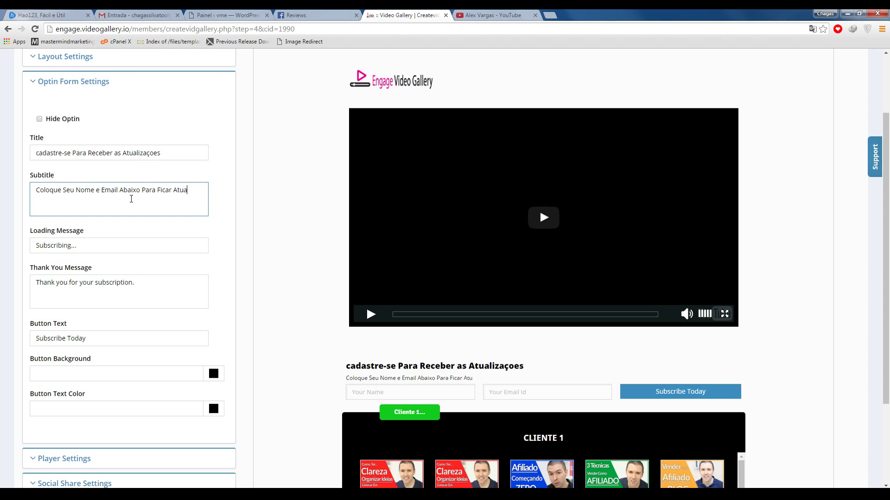
text(lizado)
Step: Change the opt-in form's loading message to "Aguarde Um Momento..."
drag(72, 246, 35, 246)
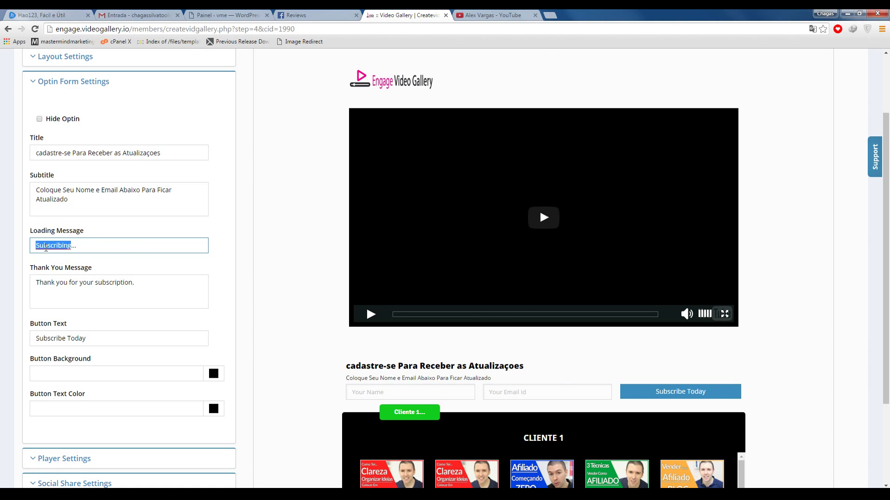
text(Aguarde Um Momneto)
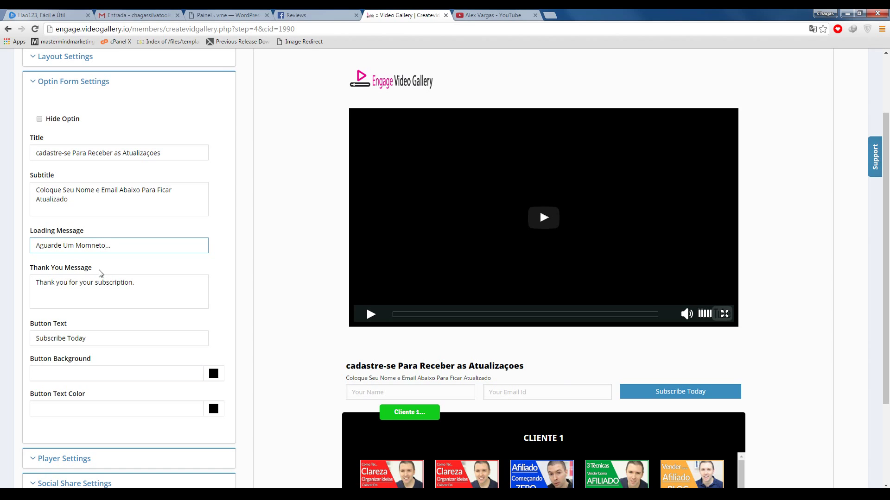
click(93, 246)
text(e)
click(103, 246)
key(BackSpace)
Step: Replace the opt-in form's thank you message with "Obrigado Por Se Inscrever Em Minha Lista"
drag(33, 284, 168, 283)
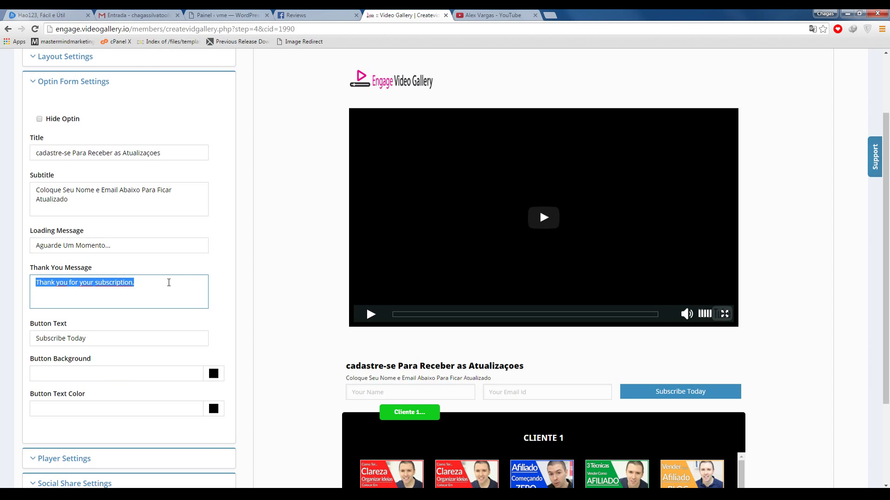
text(Ob)
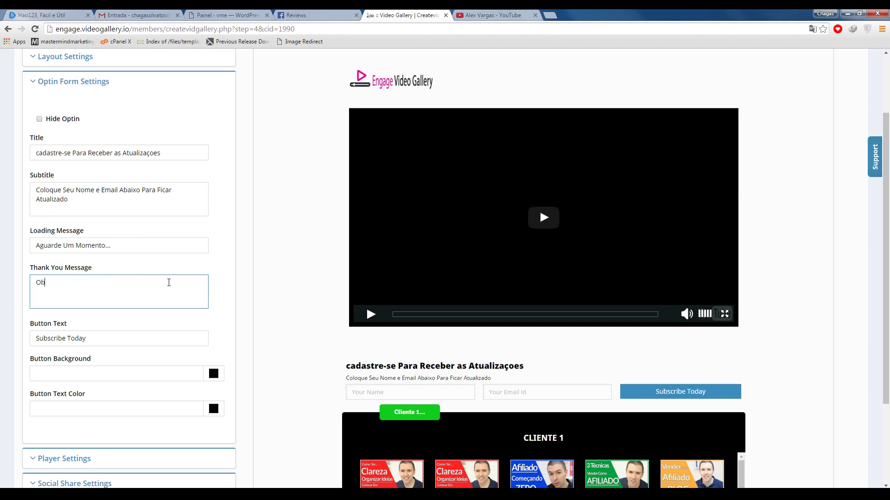
text(rigado Por Se Inscrever Em Minha Lista)
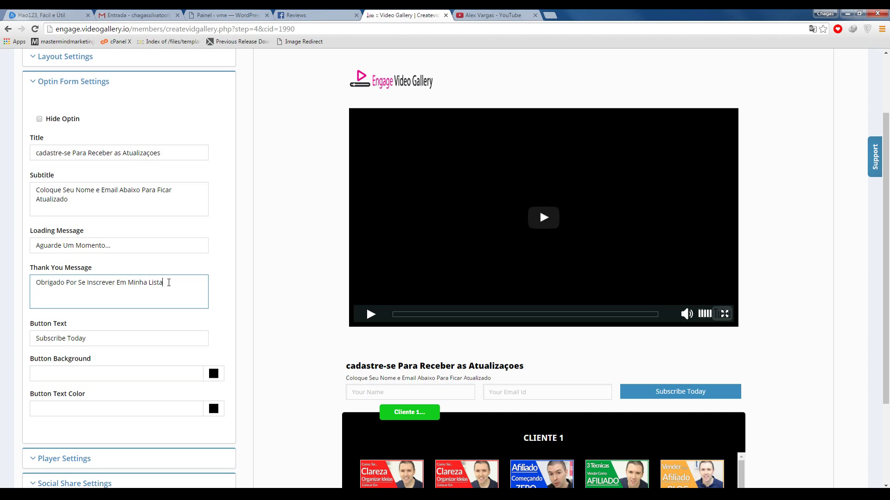
Step: Set the subscribe button text to "Quero Receber as Atualizaçoes"
triple_click(91, 340)
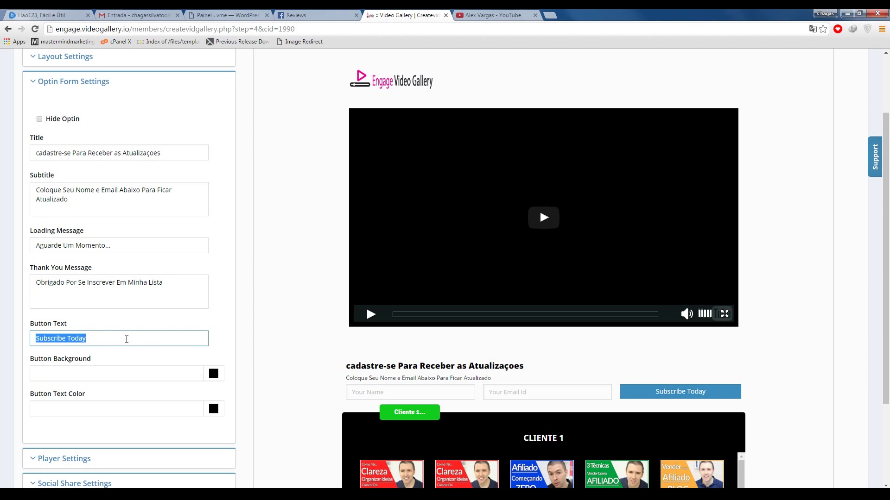
text(Quero)
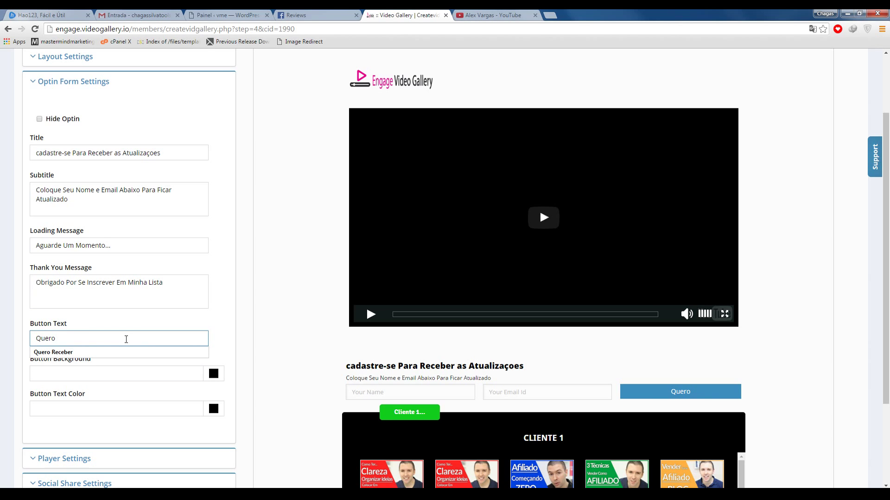
click(116, 351)
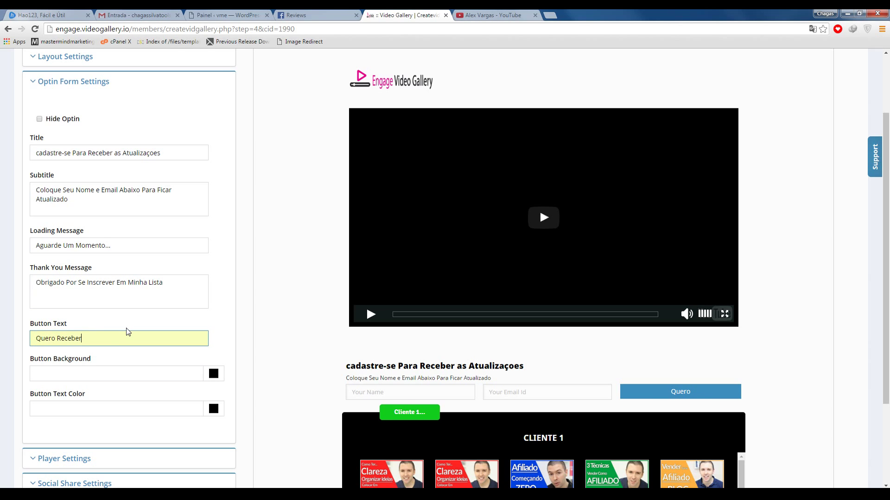
text(as A)
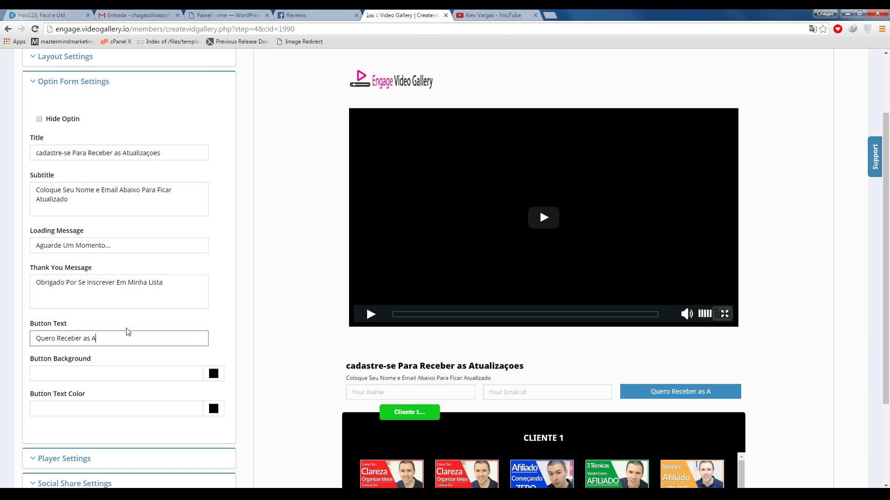
text(tualizaçoes)
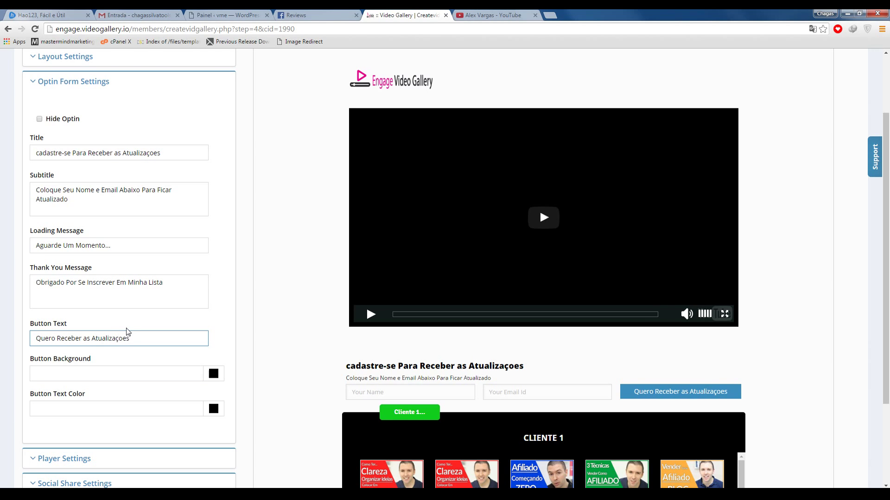
click(136, 327)
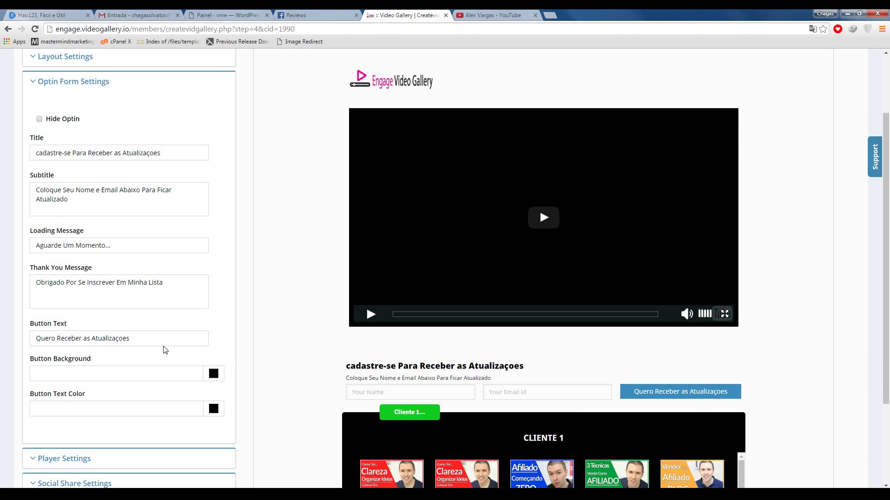
Step: Hide the fullscreen control of the gallery's video player in the player settings
scroll(166, 351, down, 2)
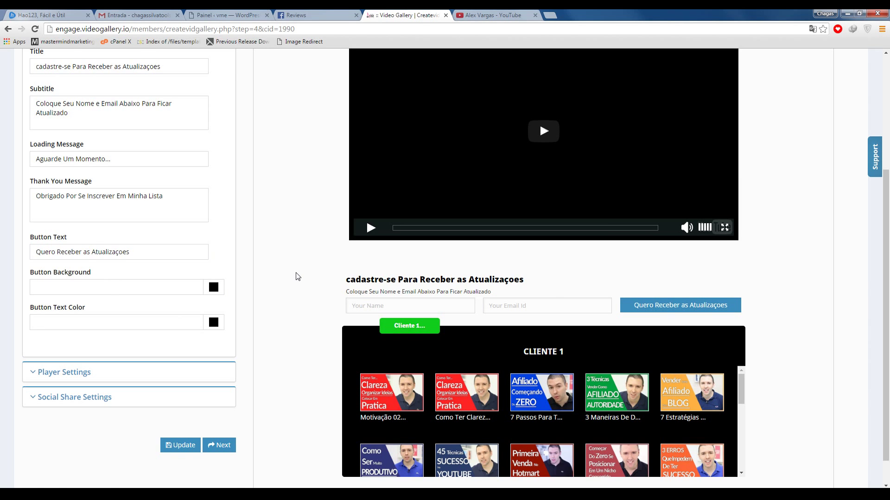
scroll(297, 277, up, 2)
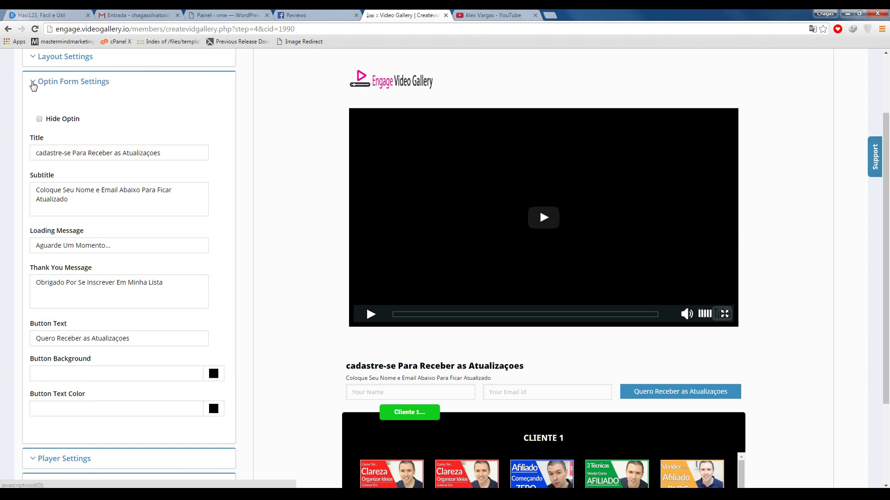
click(32, 82)
click(31, 109)
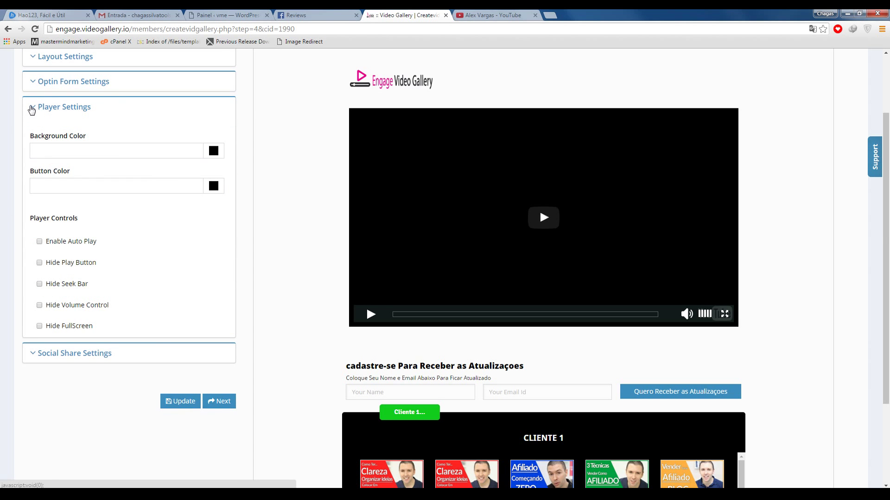
scroll(30, 106, down, 2)
scroll(31, 107, up, 1)
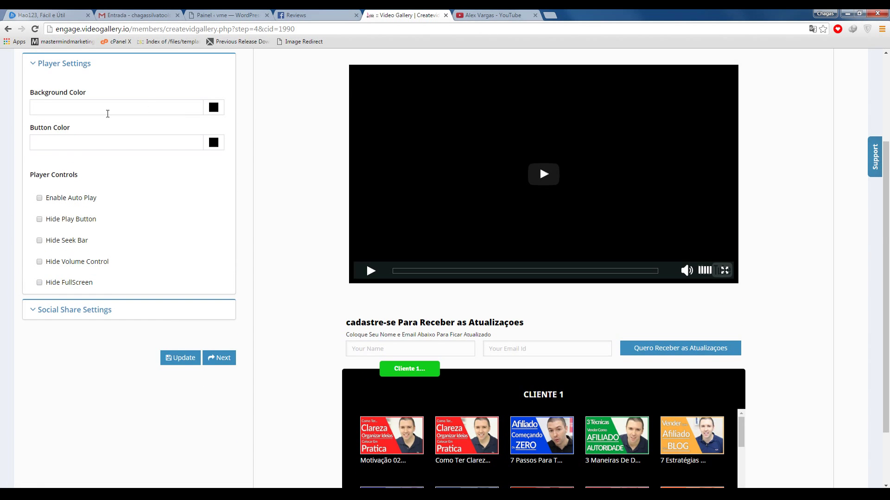
scroll(148, 115, up, 1)
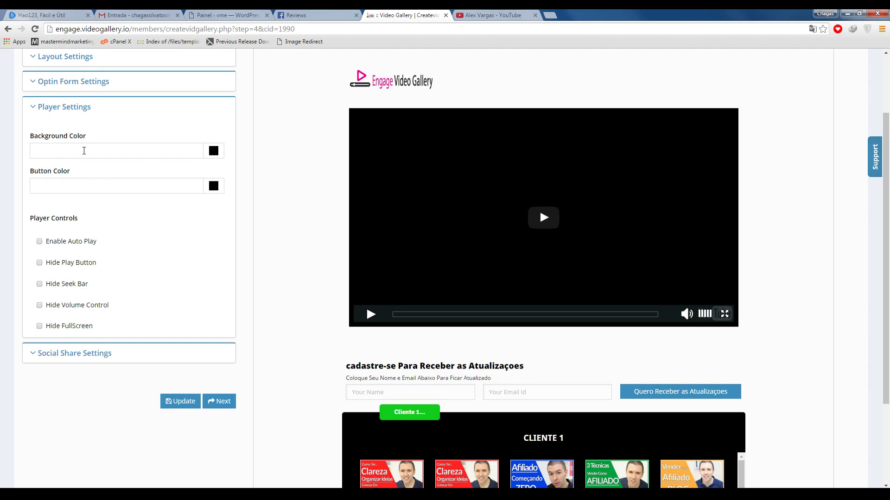
click(84, 150)
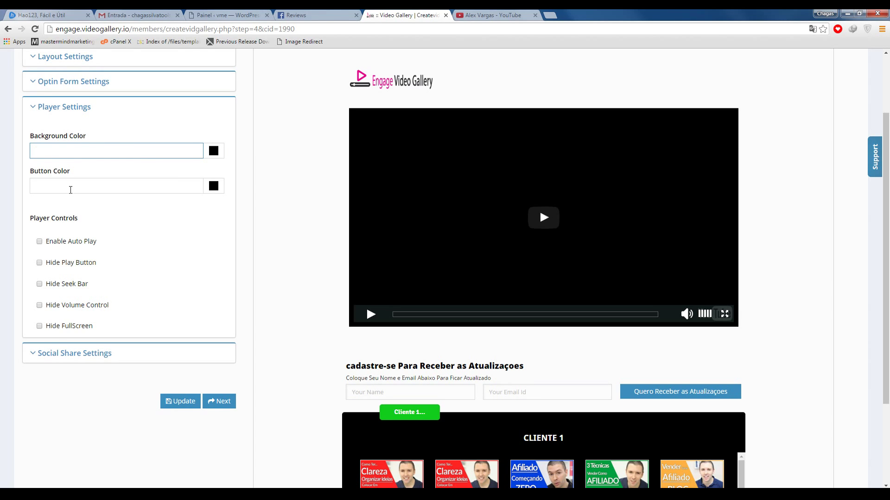
click(70, 187)
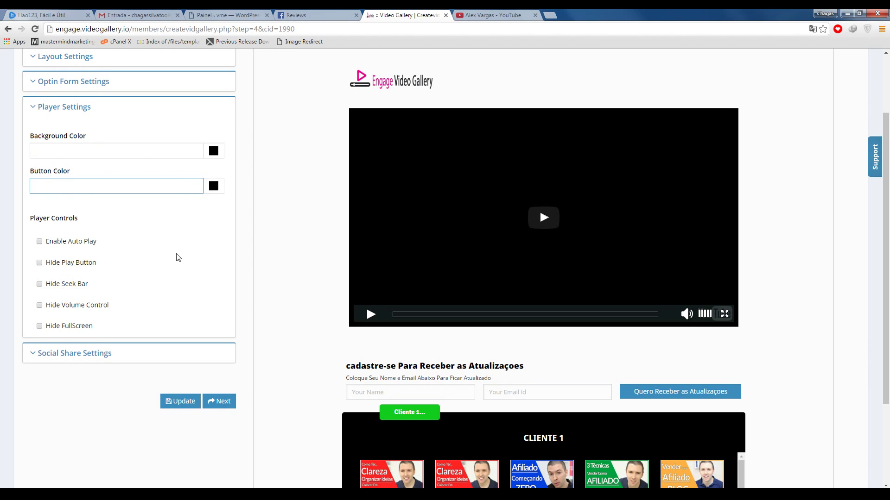
click(39, 326)
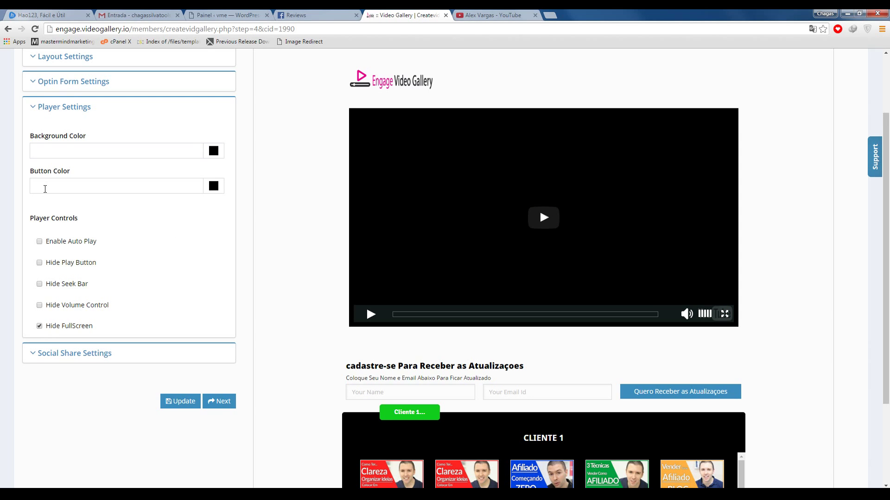
click(32, 108)
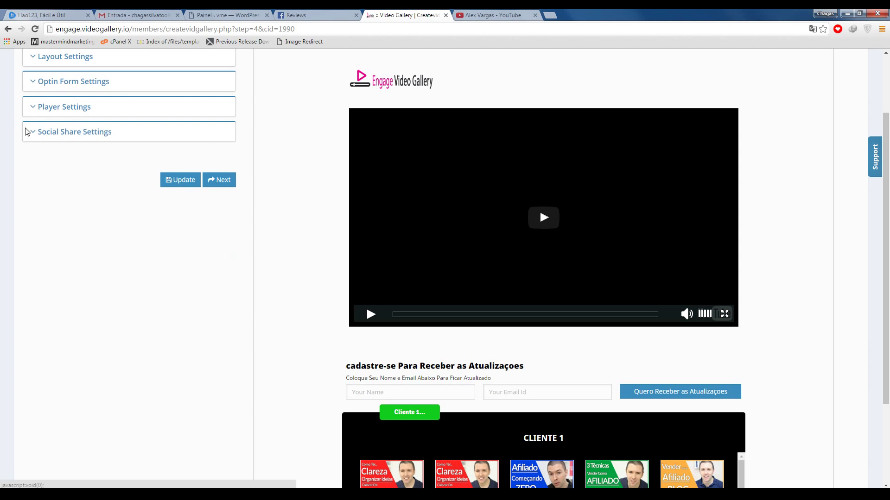
Step: Enable the Facebook, LinkedIn, Google Plus and Twitter share buttons and save the gallery design to reach its publish settings
click(33, 134)
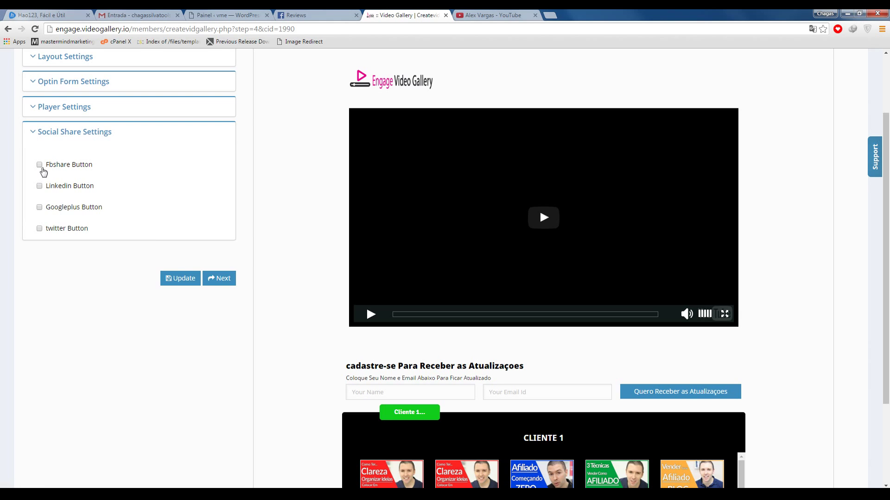
click(40, 165)
click(39, 185)
click(39, 208)
click(39, 228)
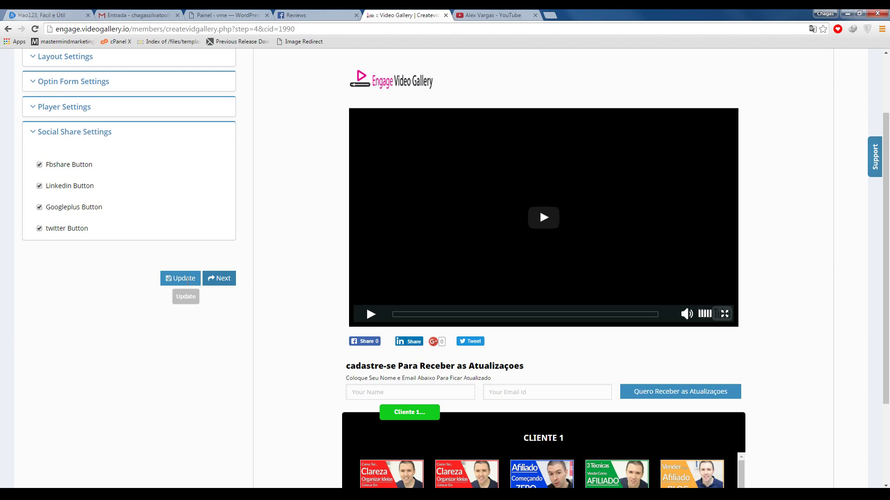
click(180, 280)
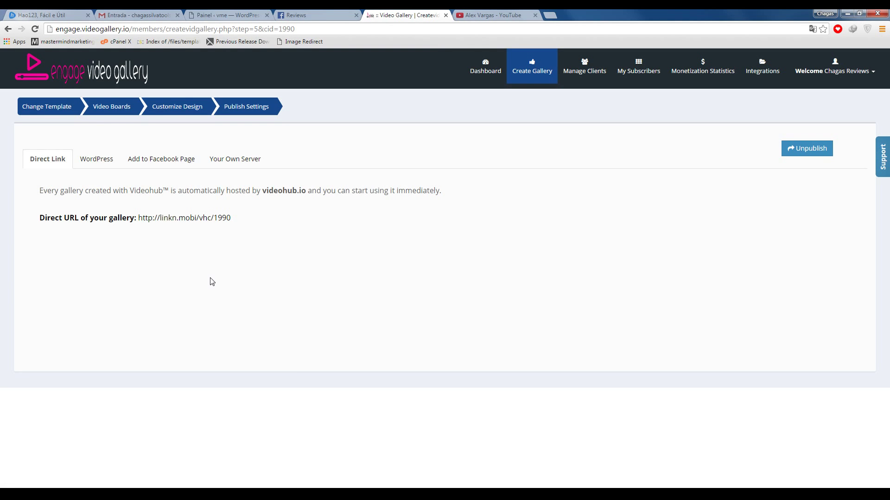
Step: Open the gallery's direct URL in a separate tab, review the published page and its video list, and close it
middle_click(178, 219)
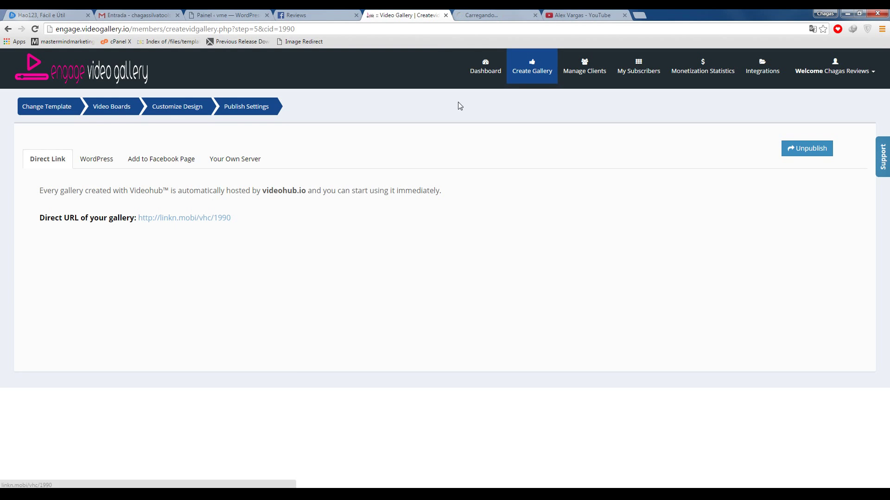
click(494, 16)
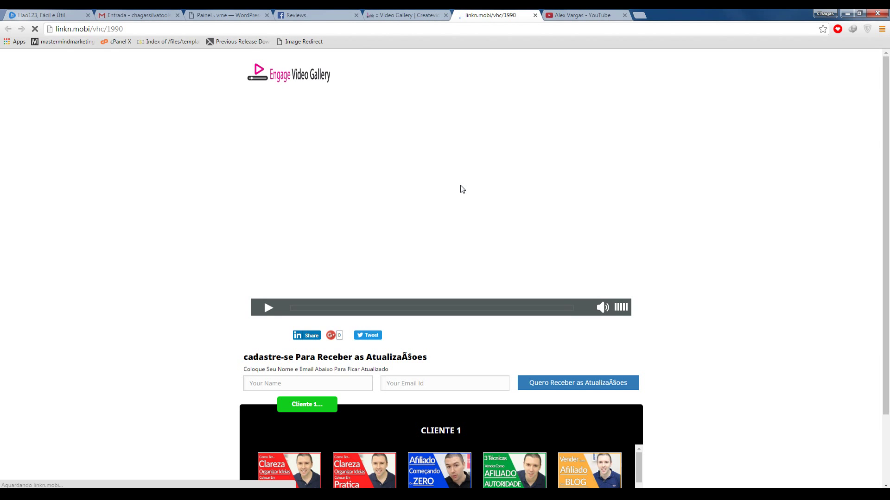
scroll(460, 187, down, 2)
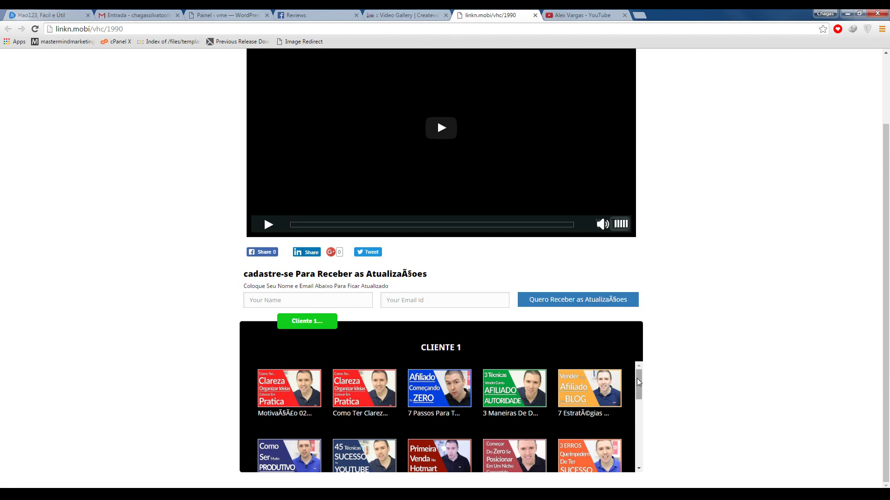
mouse_move(638, 385)
mouse_down()
mouse_move(636, 468)
mouse_move(638, 378)
mouse_up()
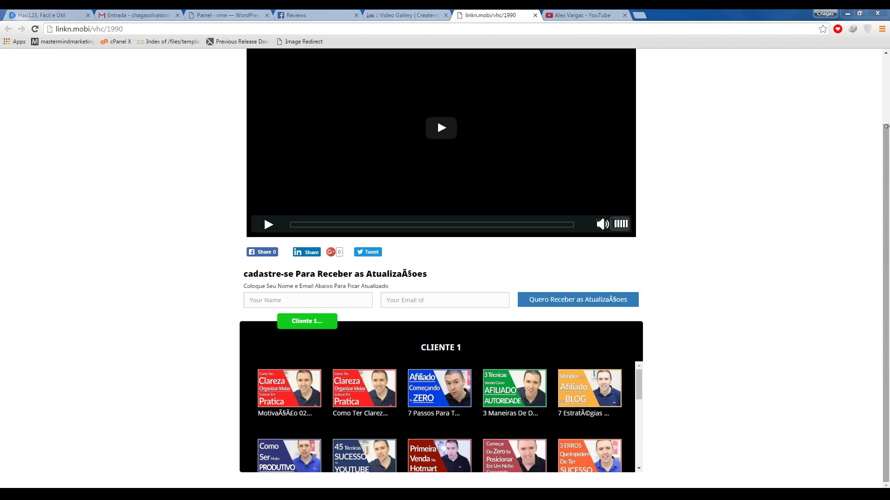
scroll(887, 125, up, 2)
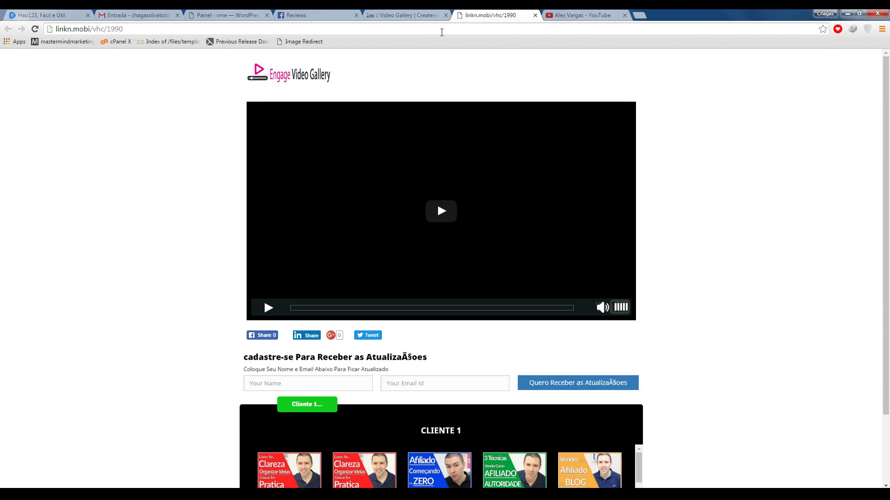
click(535, 15)
Step: View the gallery's WordPress publishing option and select the WordPress plugin's API key on the Integrations page
click(93, 162)
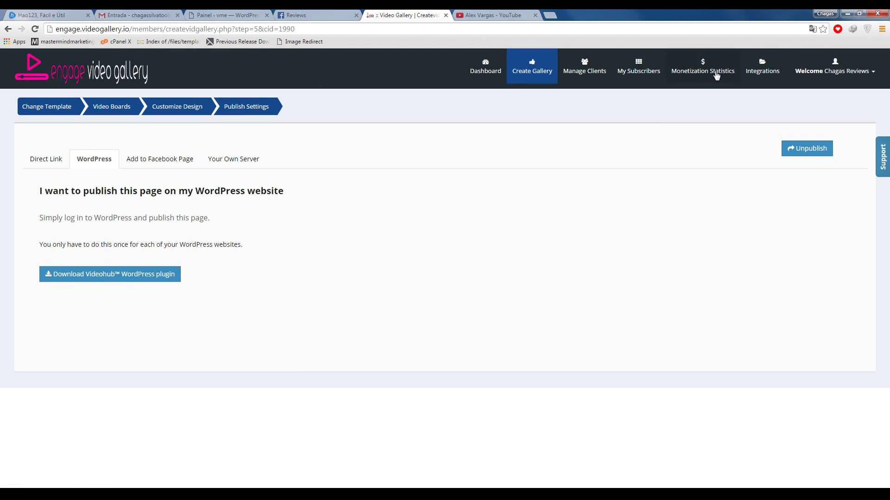
click(763, 71)
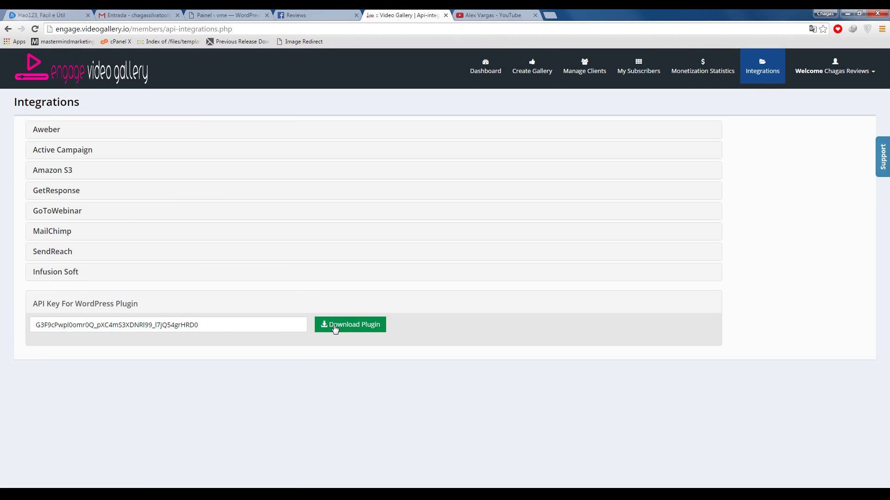
click(97, 326)
double_click(97, 327)
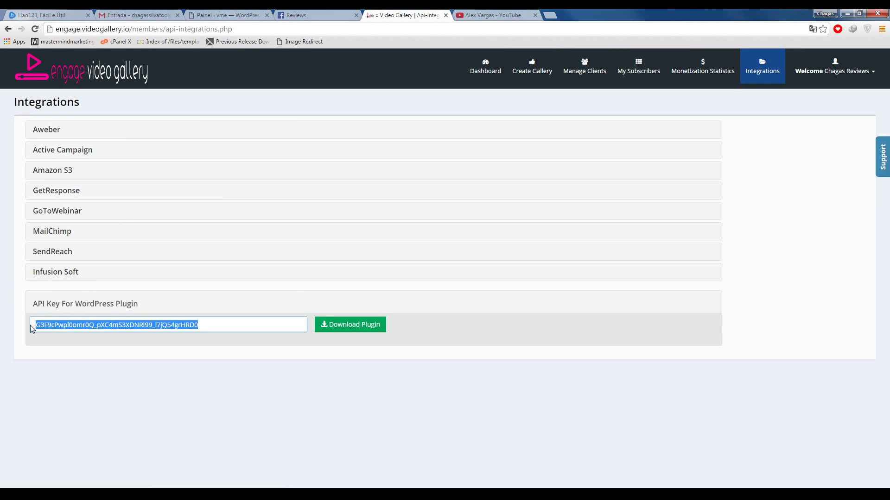
Step: Switch to the WordPress admin and choose the gallery "Galeria De Videos - Clientes" in the Videohub plugin
click(223, 14)
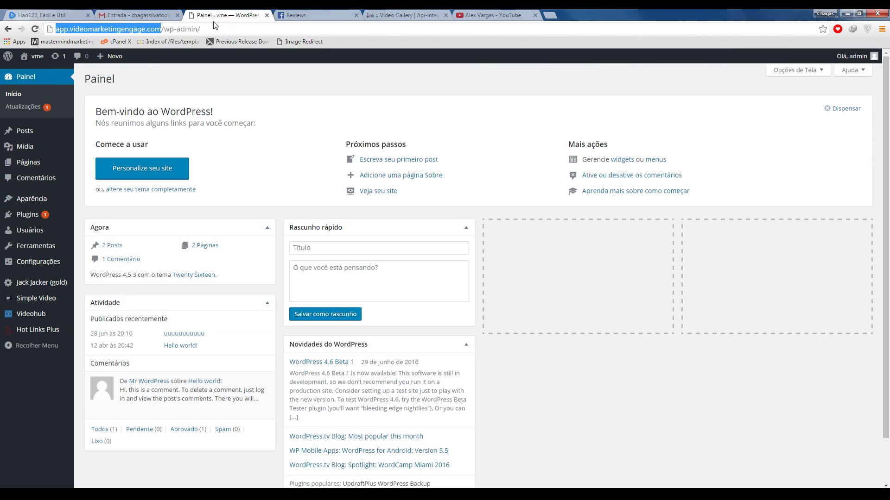
click(36, 319)
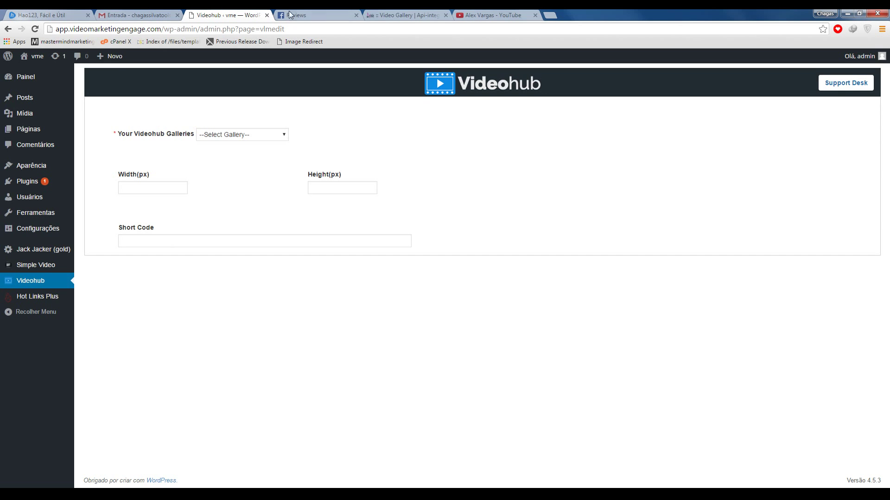
click(407, 16)
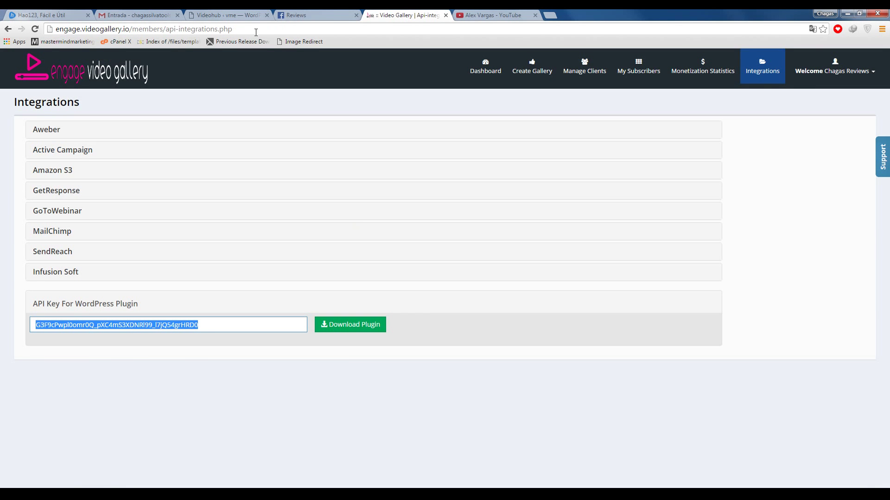
click(216, 17)
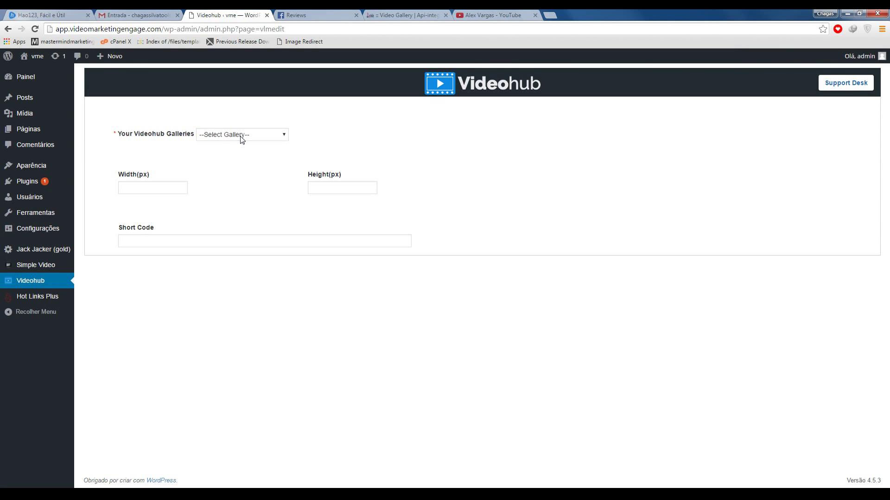
click(240, 137)
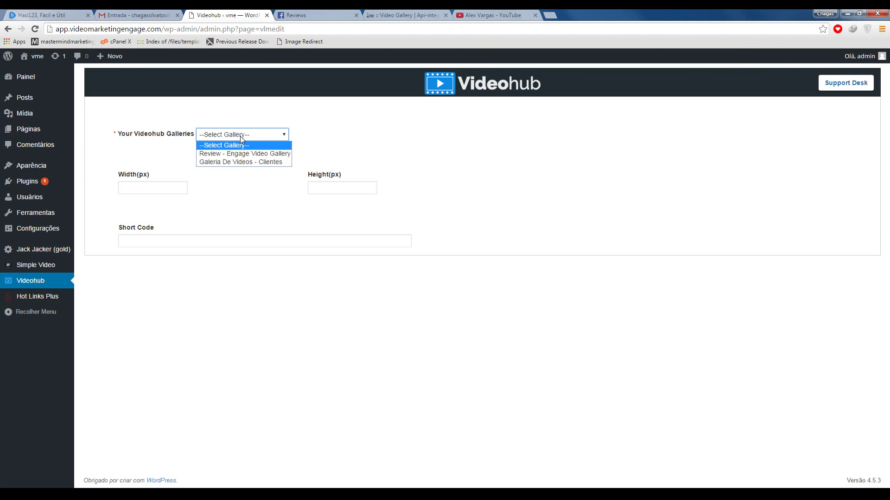
click(211, 162)
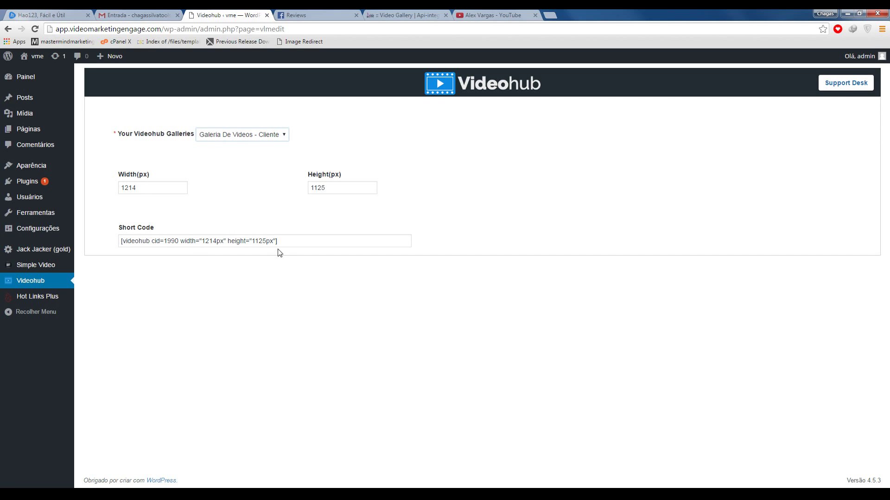
Step: Copy the short code that Videohub generated for the selected gallery
click(289, 244)
triple_click(119, 242)
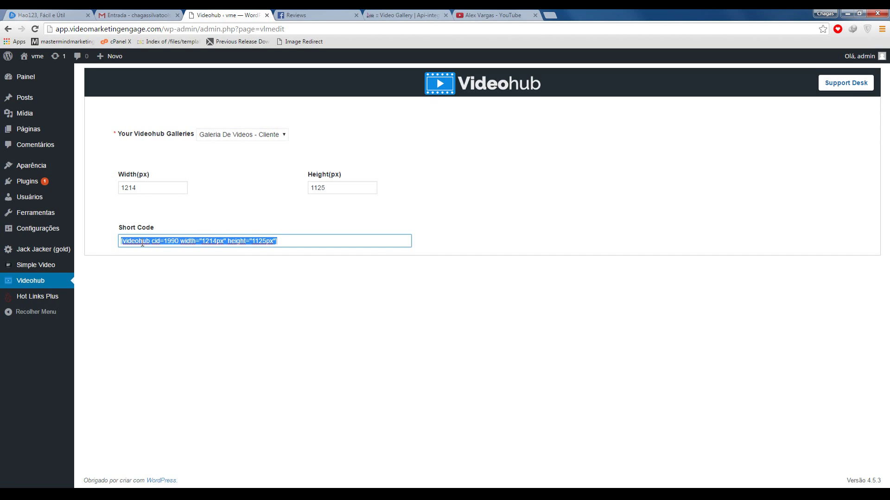
right_click(141, 242)
click(168, 261)
Step: Paste the copied short code into the WordPress page "Engage Video Gallery" and update the page
click(57, 129)
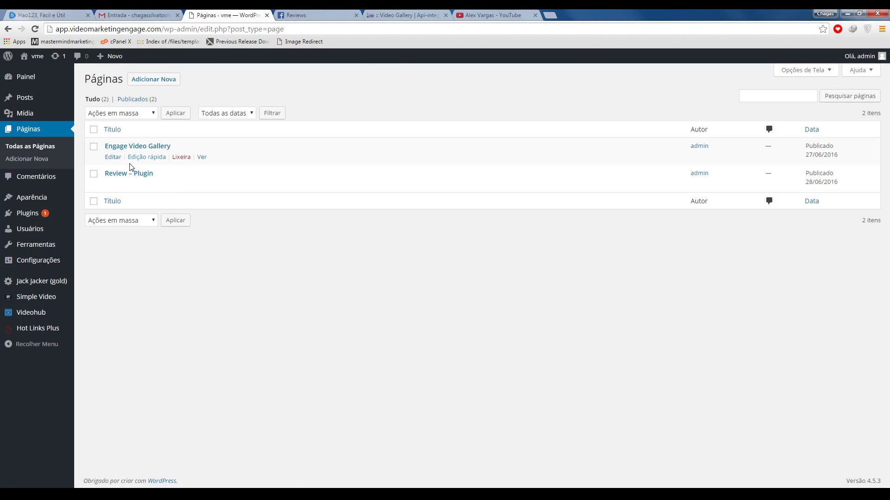
click(114, 157)
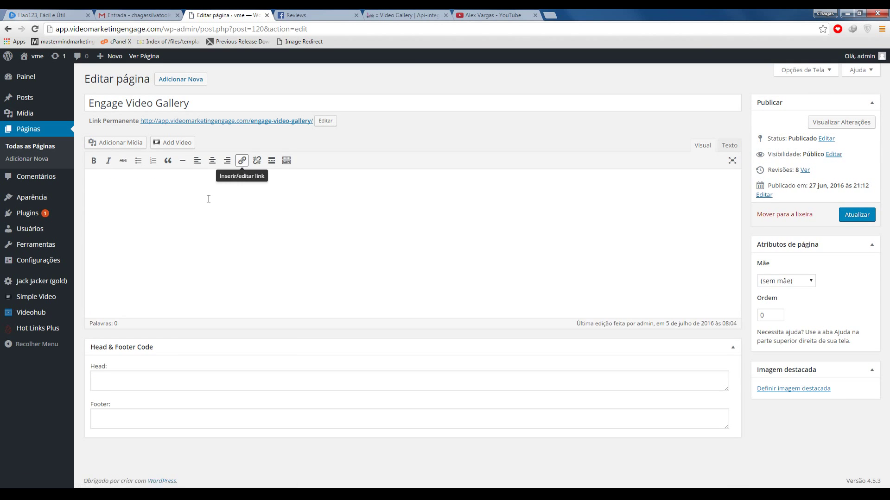
right_click(203, 200)
click(234, 254)
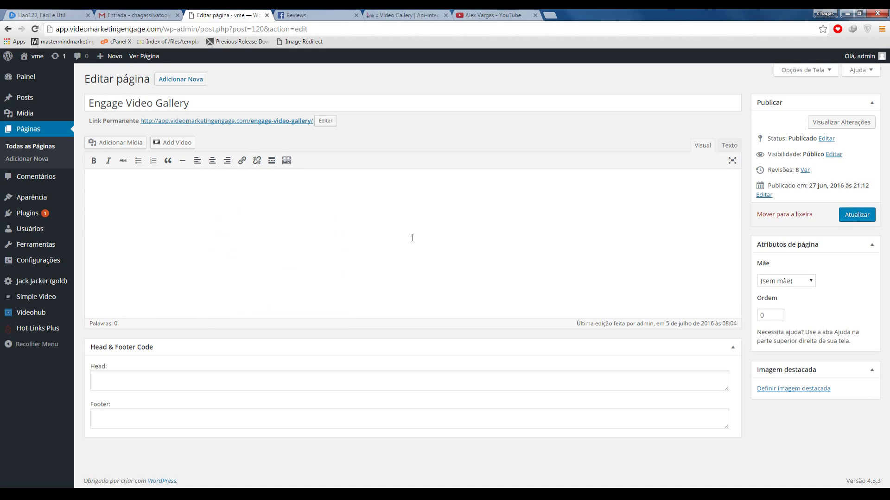
click(842, 215)
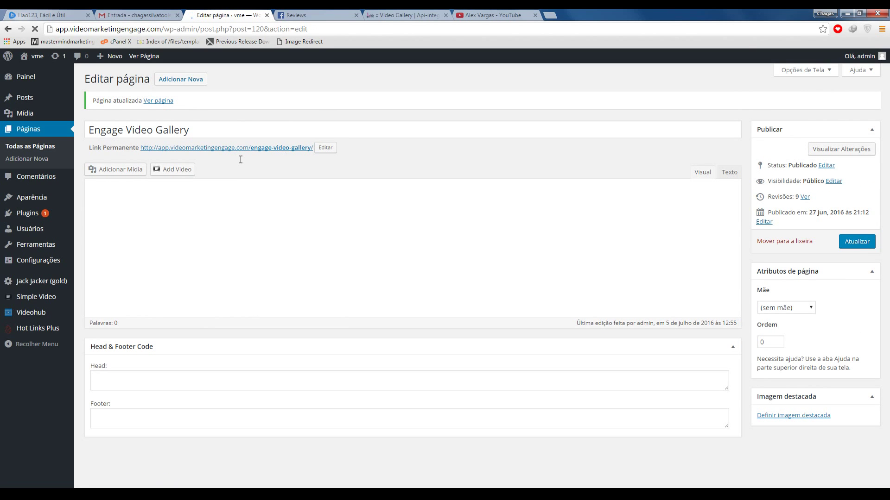
Step: Open the updated page through its permalink and review the embedded gallery down to its video list
click(249, 154)
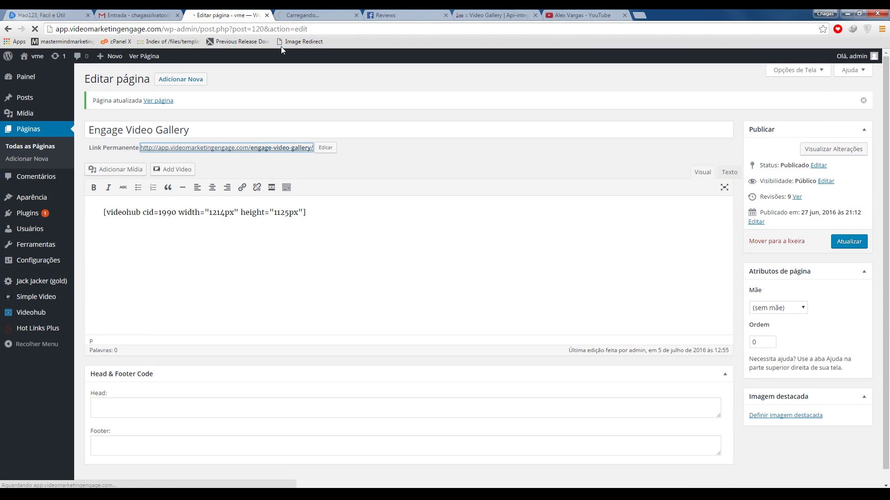
click(248, 153)
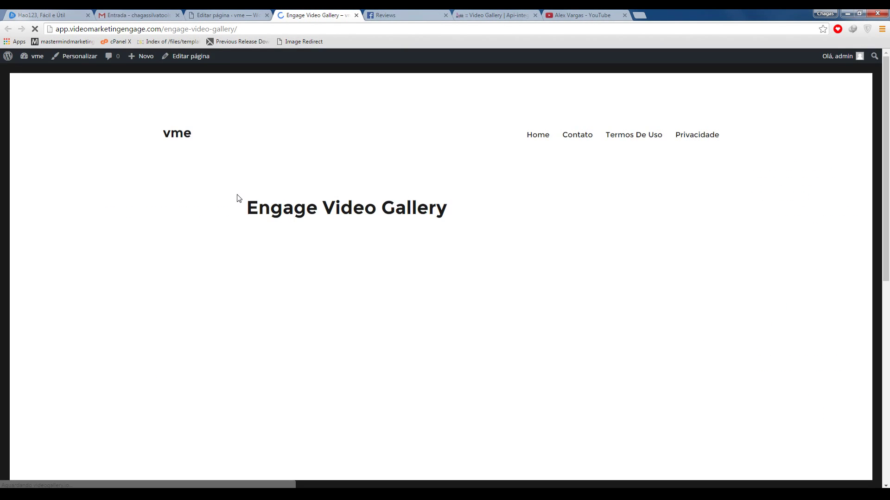
scroll(239, 198, down, 2)
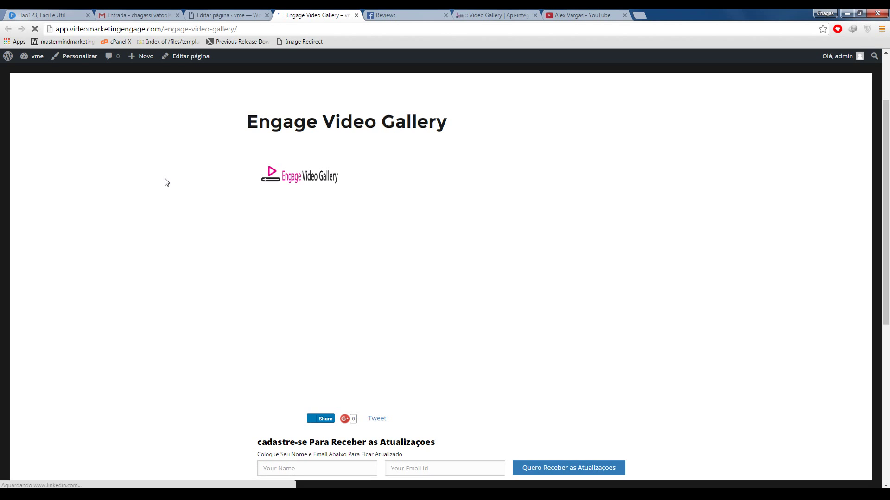
scroll(166, 182, down, 1)
scroll(166, 182, down, 2)
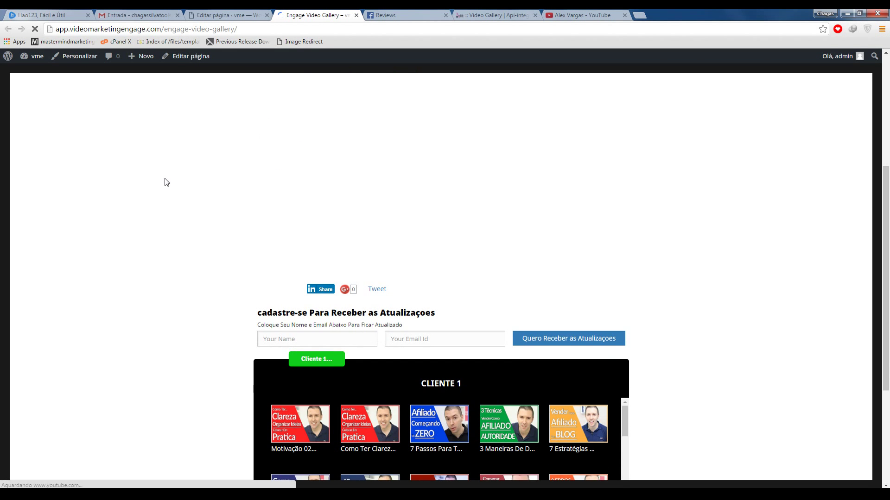
Step: Review the published page's embedded gallery from the video list back up to the header, then close the page
scroll(166, 182, down, 1)
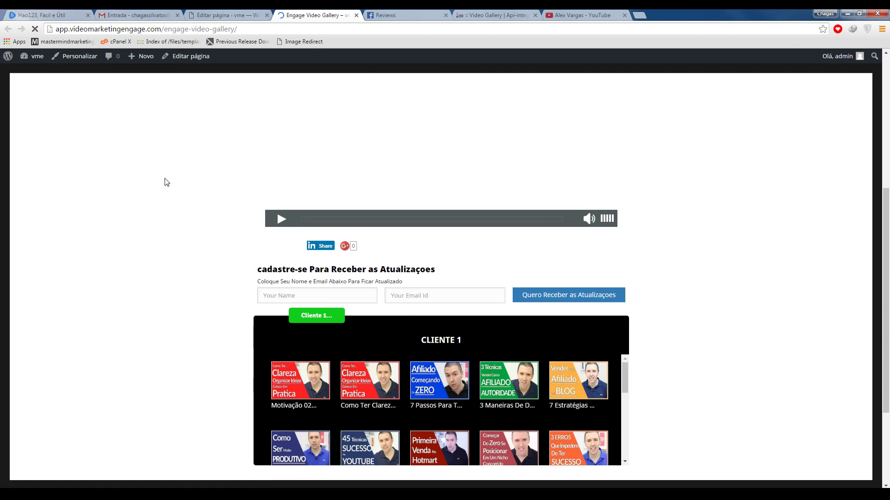
scroll(355, 118, up, 1)
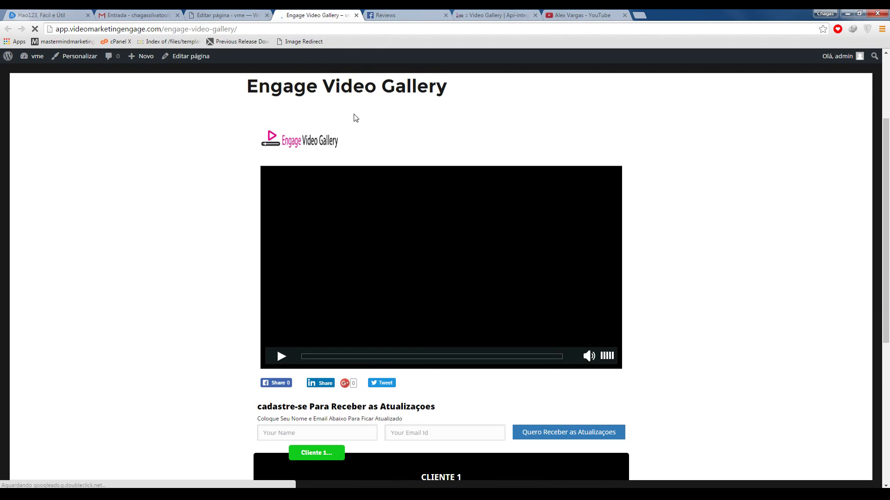
scroll(356, 118, up, 2)
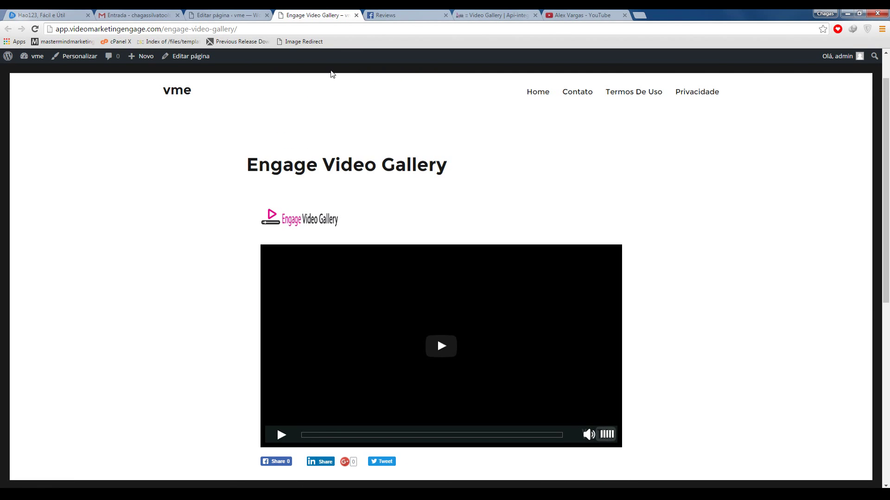
click(357, 16)
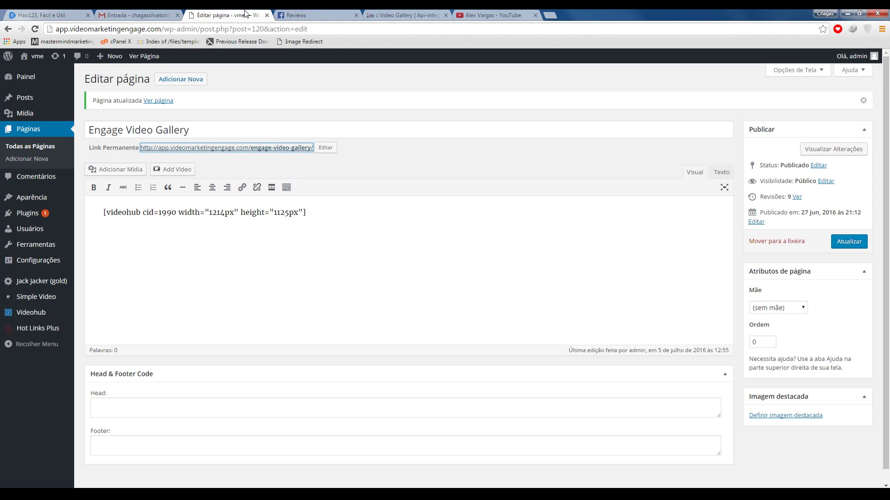
Step: Switch to the Engage Video Gallery dashboard and open the embed code of the gallery "Galeria De Videos - Clientes"
click(383, 15)
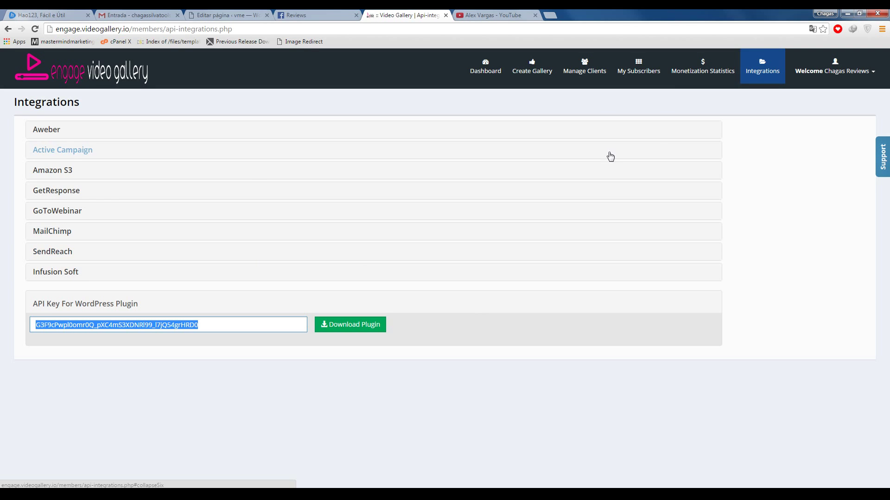
click(482, 72)
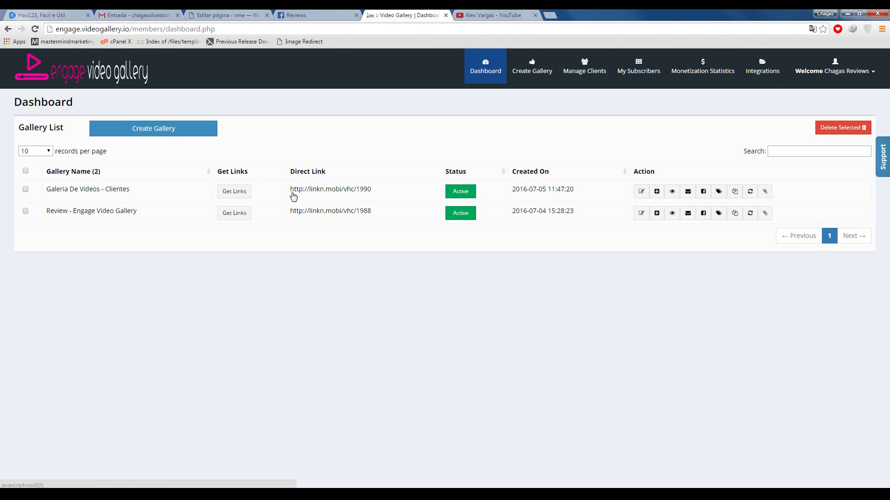
click(765, 192)
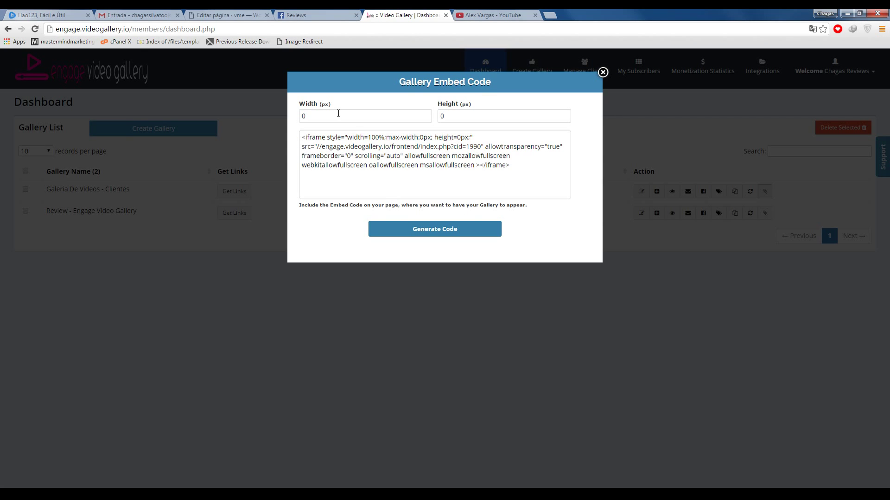
Step: Generate the gallery's embed code at 1024 px width and 800 px height and copy it
drag(323, 113, 292, 108)
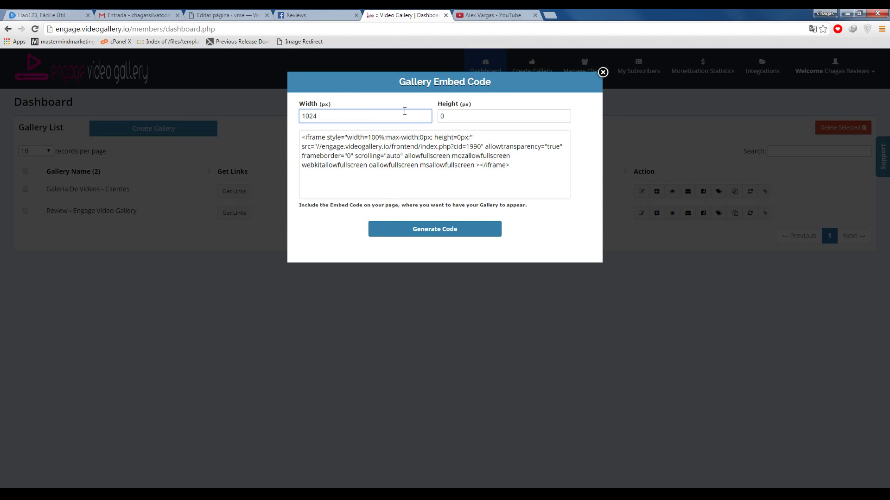
text(1024)
key(Tab)
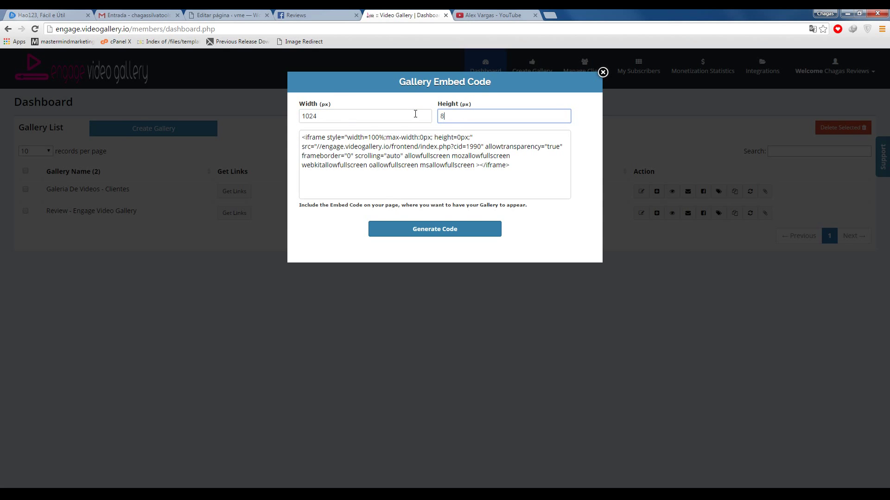
click(448, 230)
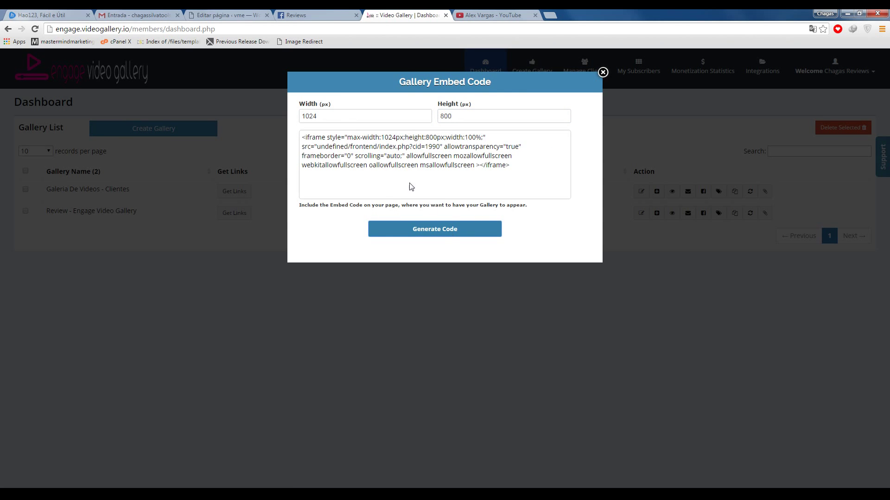
click(393, 159)
key(ctrl+c)
right_click(393, 164)
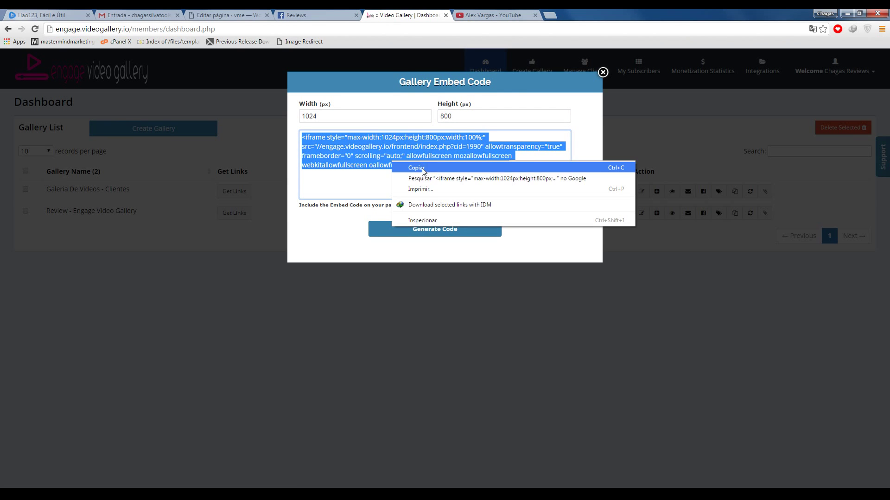
click(424, 167)
Step: Replace the short code in the WordPress page "Engage Video Gallery" with the copied iframe code in text mode and update the page
click(236, 15)
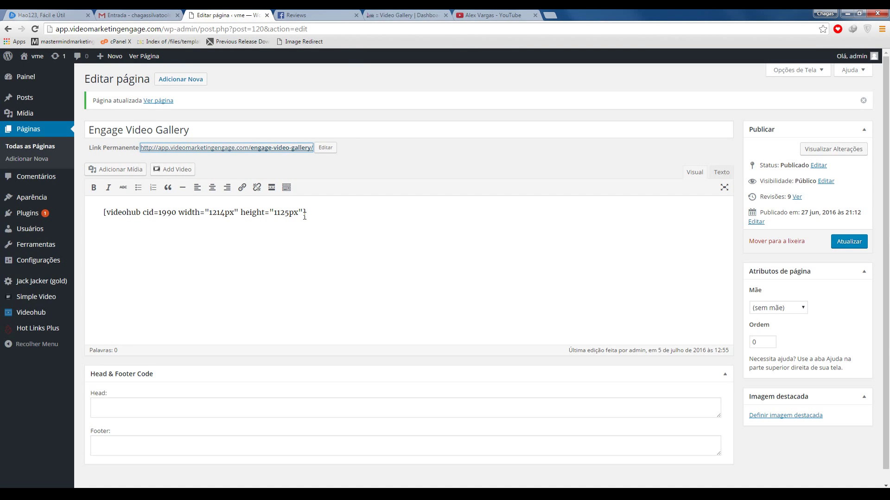
drag(304, 217, 107, 207)
key(BackSpace)
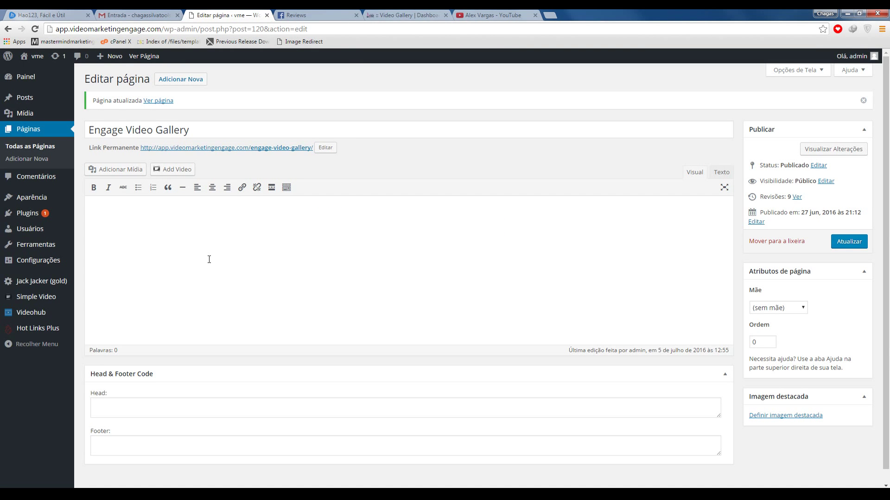
scroll(209, 259, down, 1)
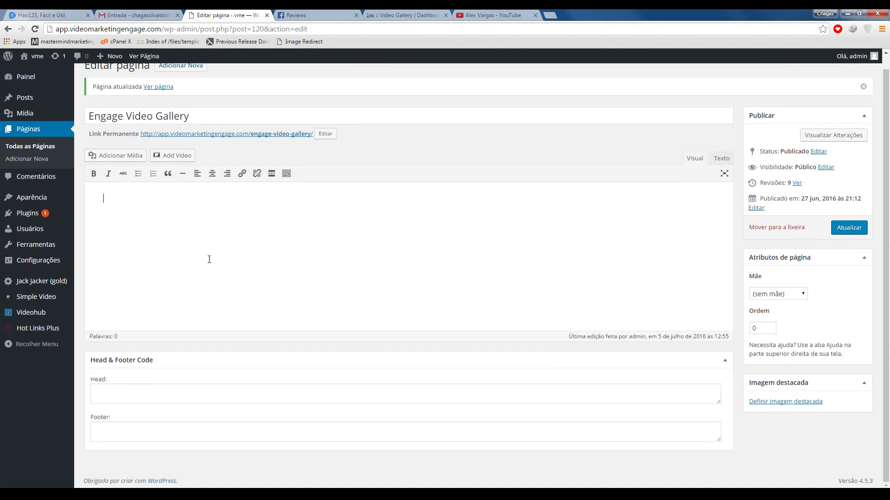
click(720, 158)
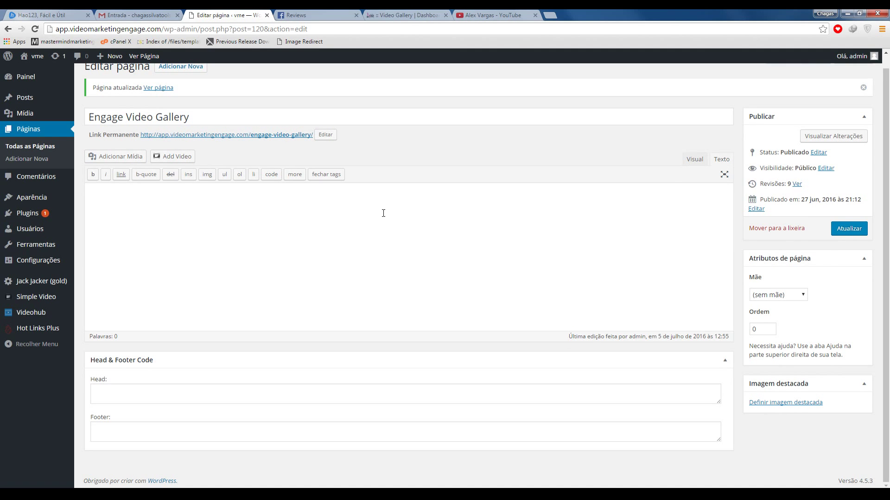
right_click(294, 218)
click(315, 269)
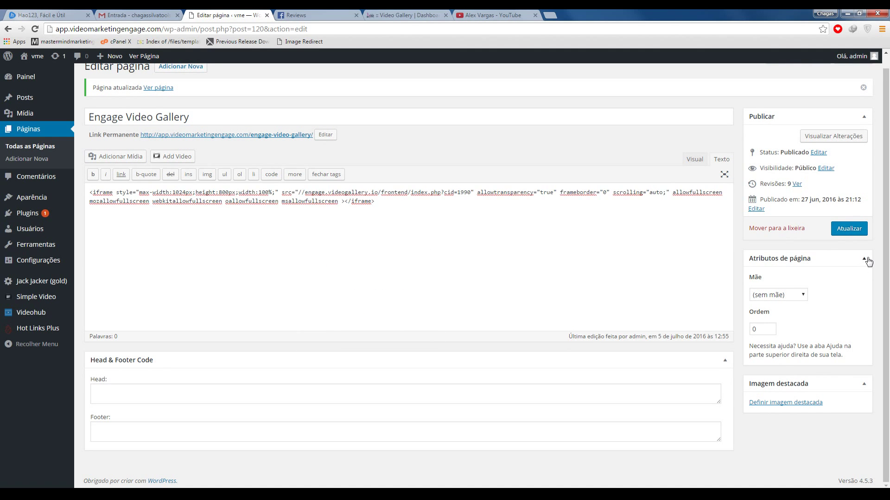
click(849, 229)
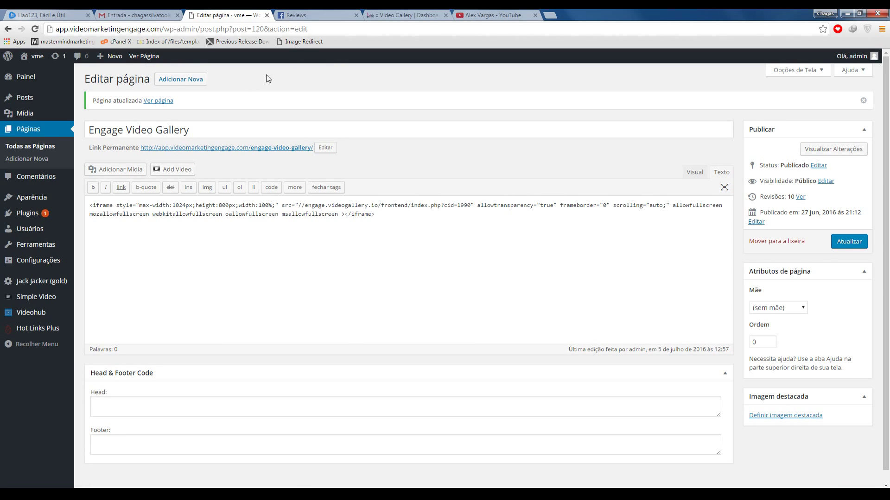
Step: Open the updated page through its permalink, examine the iframe gallery and its inner scrolling, and close the page
middle_click(240, 147)
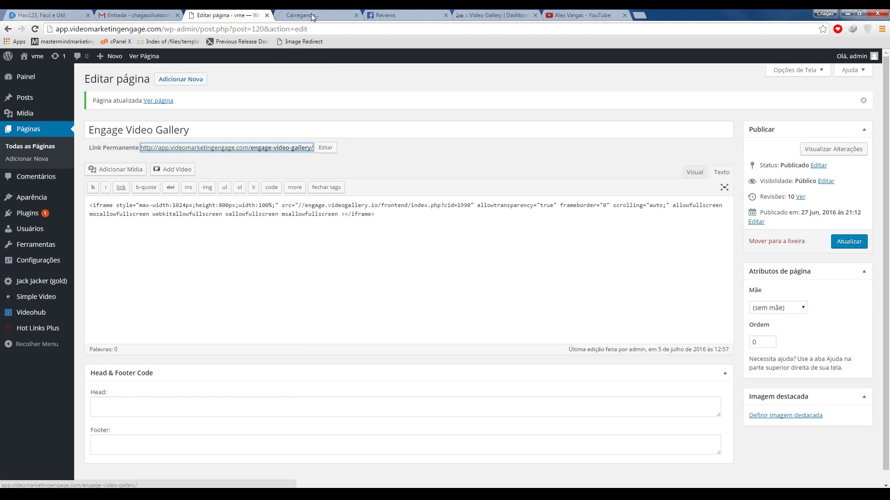
click(312, 15)
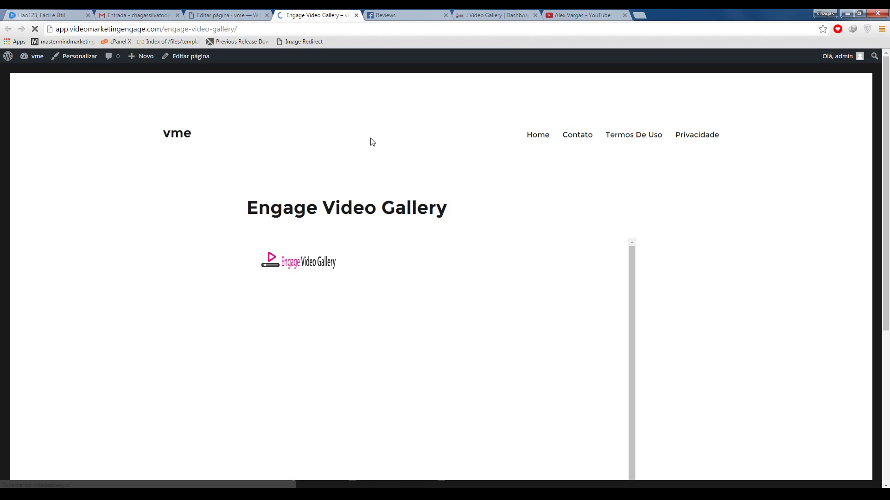
scroll(372, 142, down, 1)
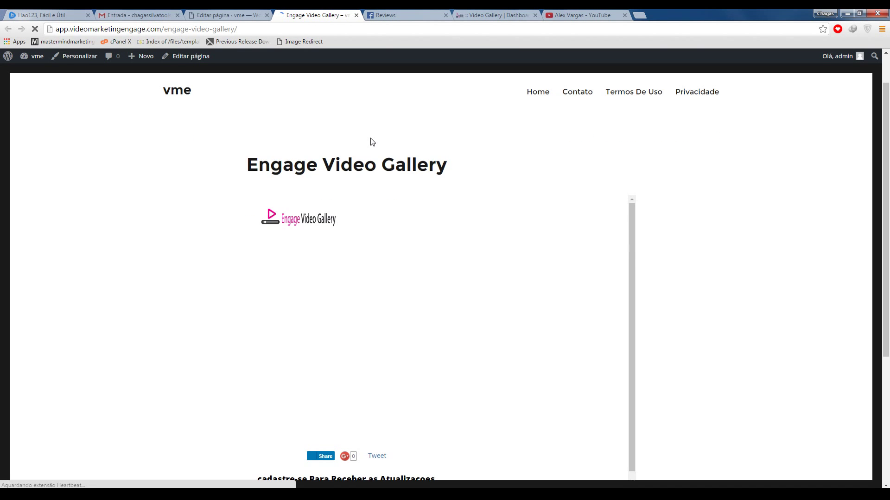
scroll(372, 141, down, 3)
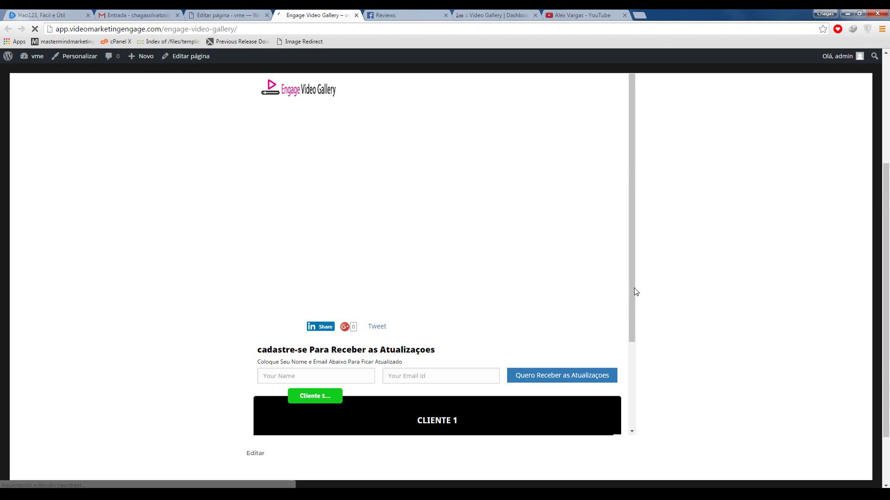
scroll(630, 364, down, 3)
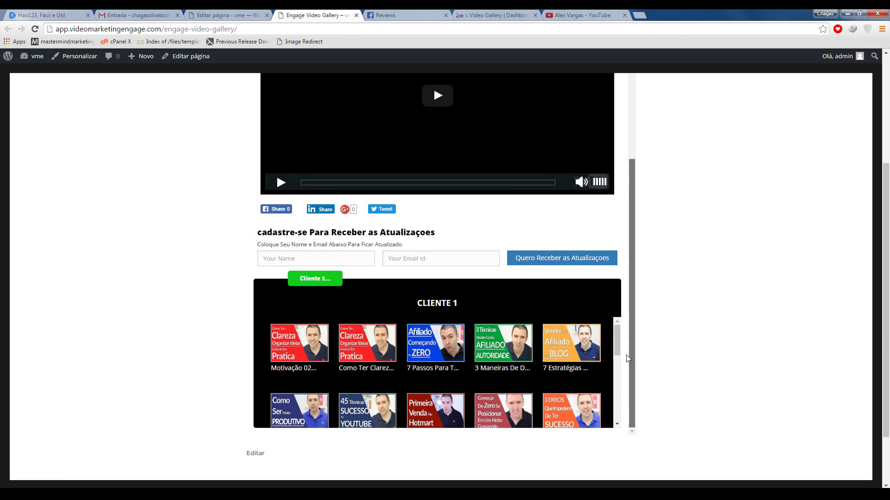
drag(620, 342, 641, 300)
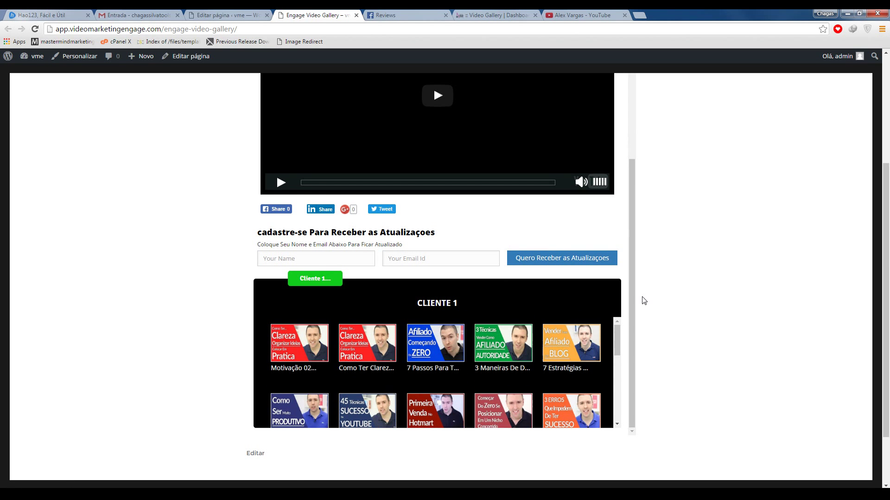
scroll(633, 213, up, 5)
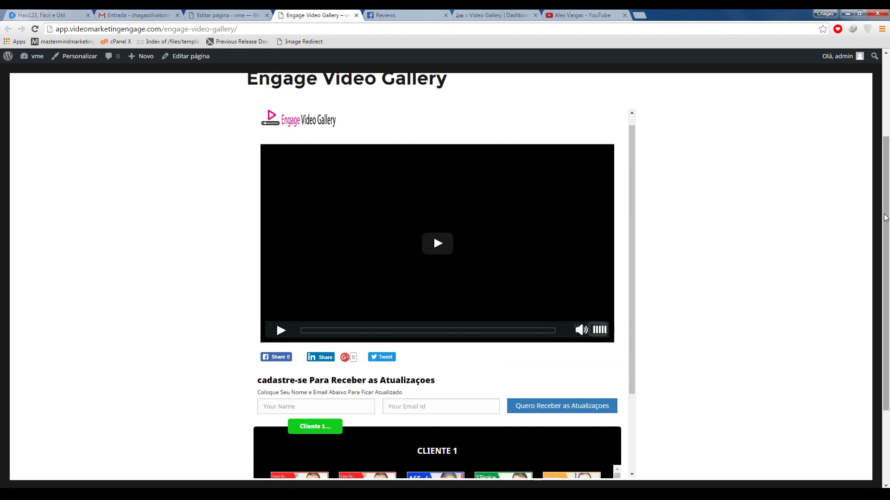
scroll(581, 132, up, 3)
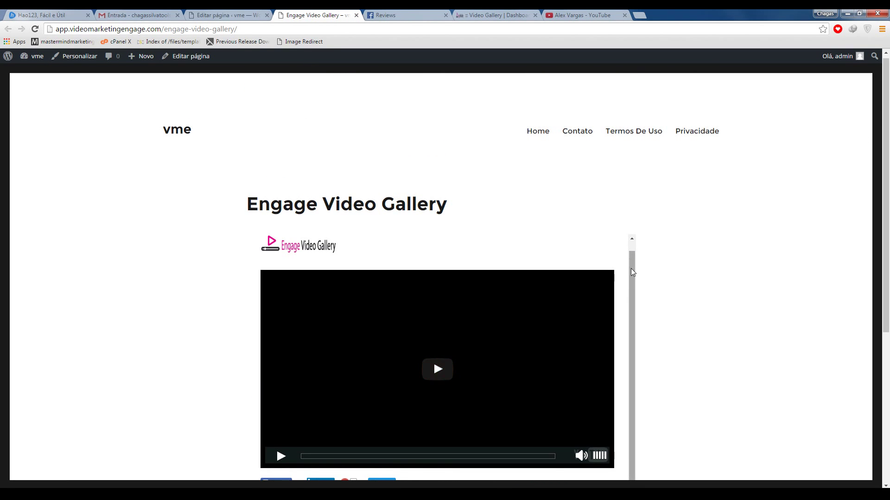
drag(631, 294, 346, 24)
click(356, 16)
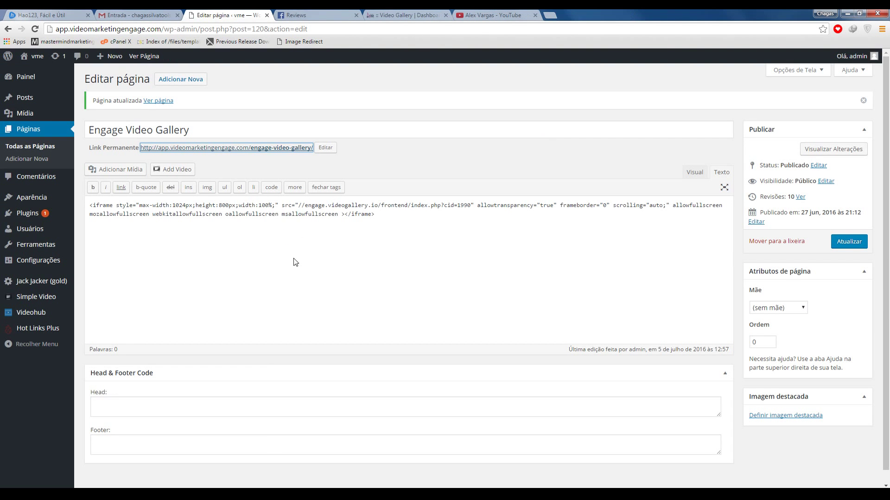
Step: Move the iframe code from the page body to the Head field of Head & Footer Code and update the page
drag(89, 214, 122, 243)
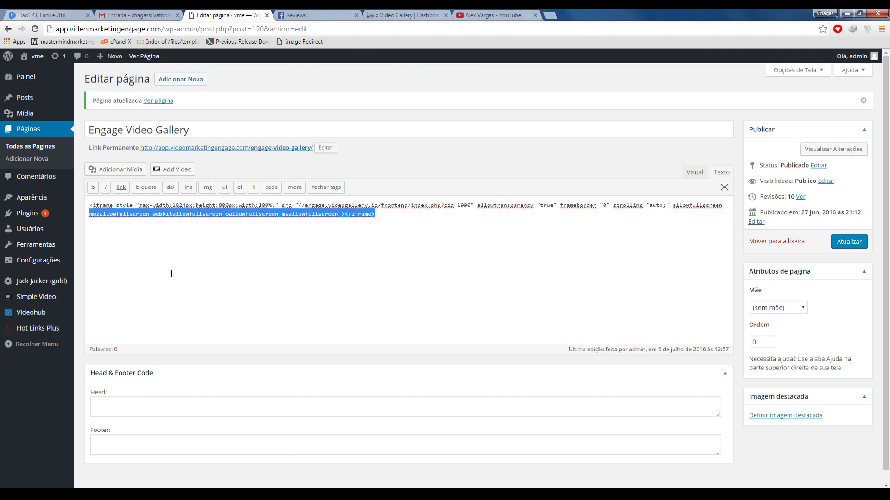
click(169, 214)
drag(379, 214, 86, 204)
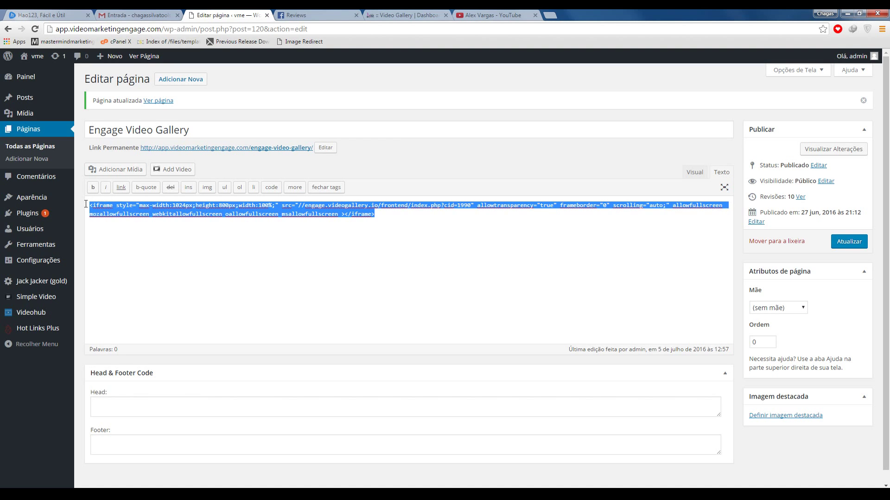
key(ctrl+x)
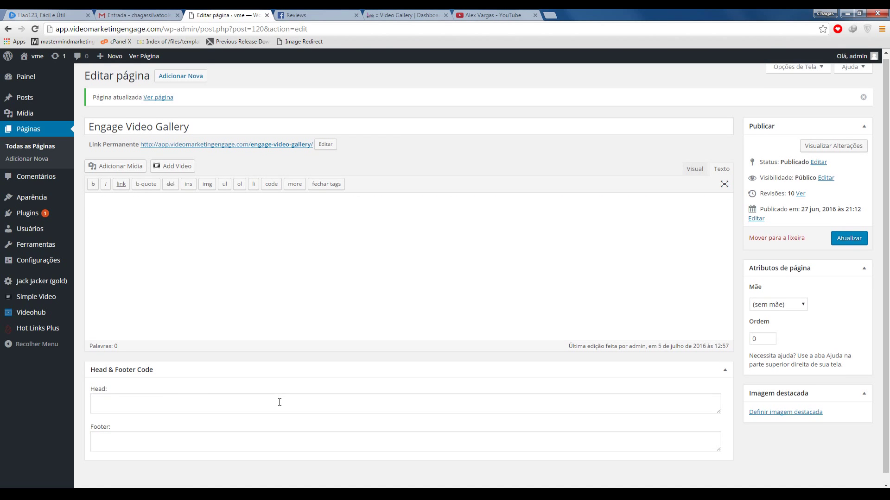
scroll(278, 400, down, 1)
click(165, 387)
right_click(165, 387)
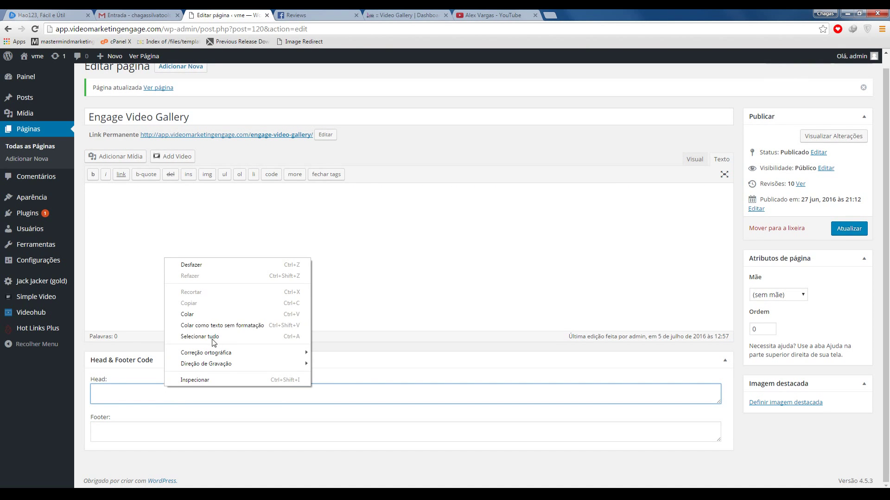
click(200, 314)
click(849, 229)
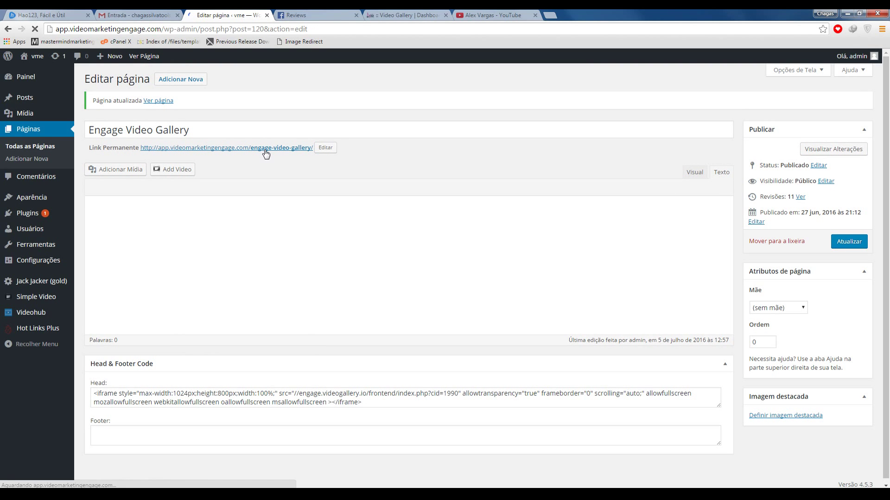
Step: View the page through its permalink to examine the gallery placed by the Head code, then close it
middle_click(265, 154)
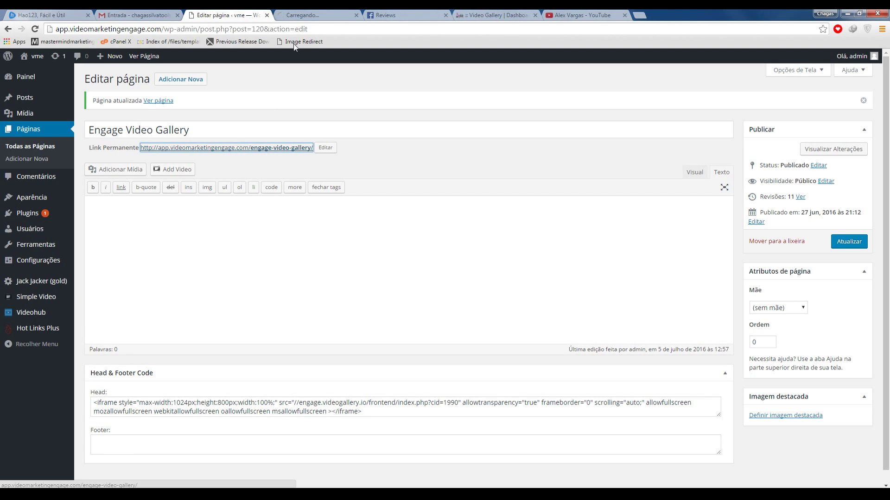
click(302, 14)
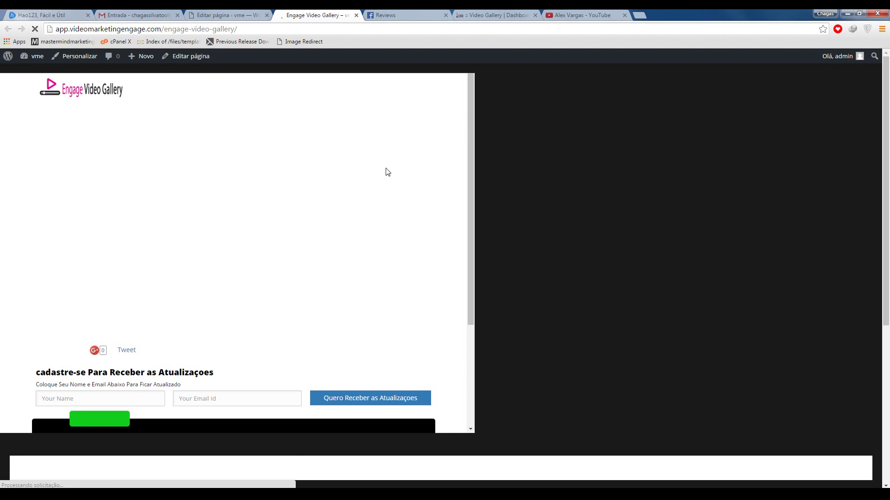
scroll(386, 172, down, 3)
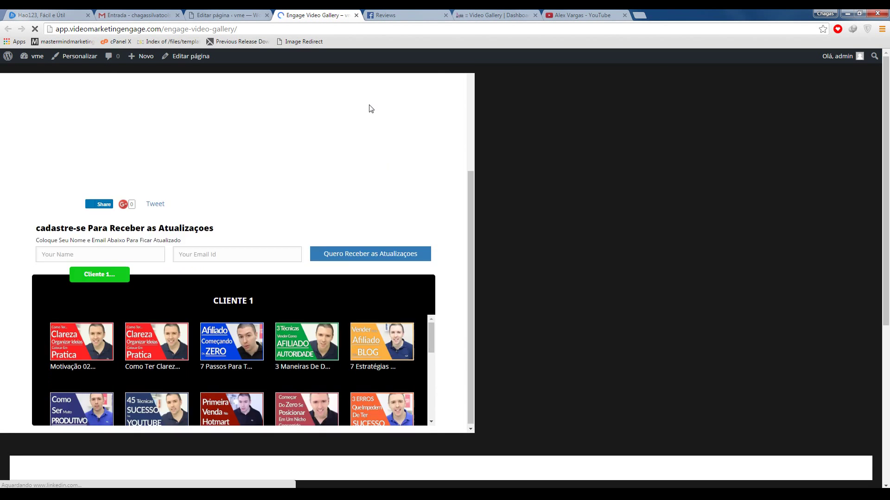
click(357, 17)
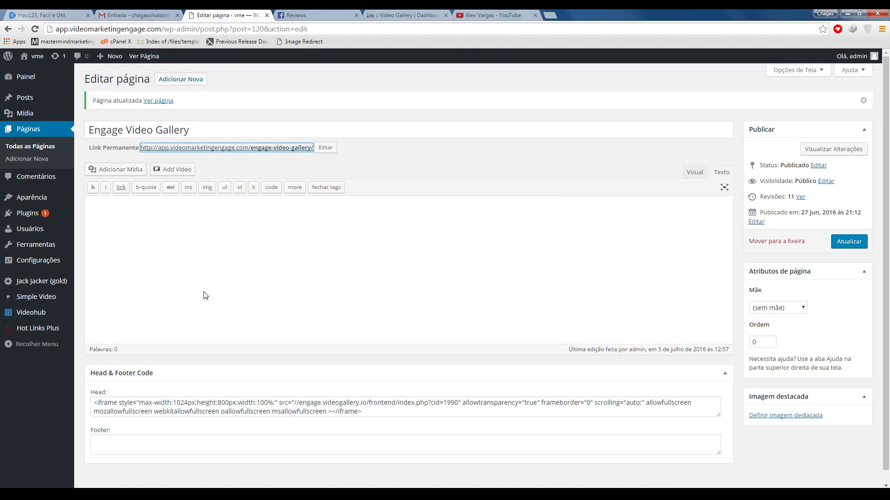
Step: Move the iframe code from the Head field back into the page body of "Engage Video Gallery" and update the page
click(204, 406)
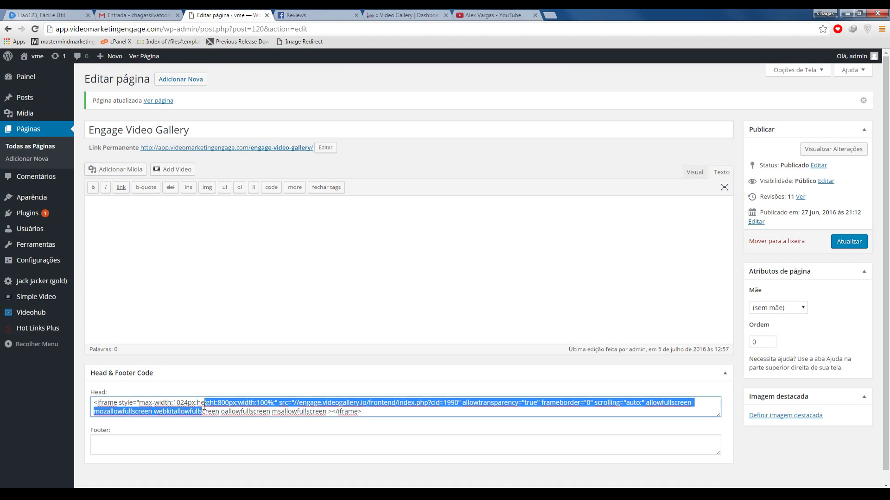
key(ctrl+a)
key(BackSpace)
right_click(199, 247)
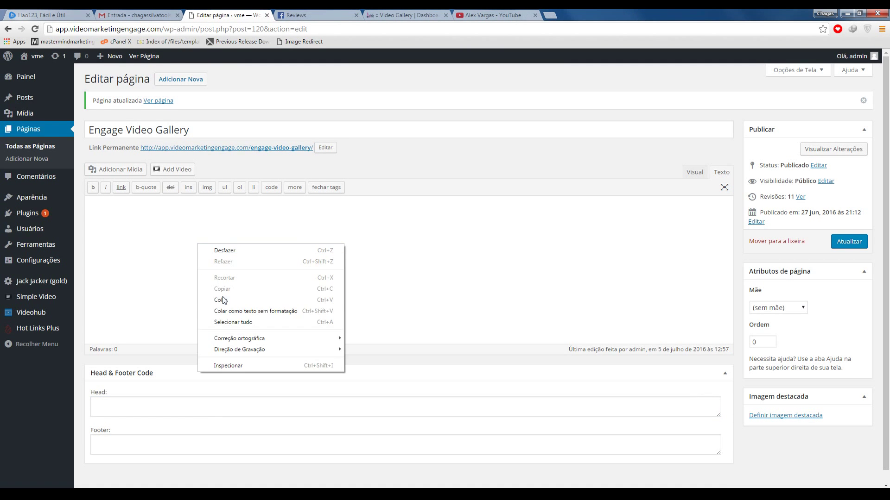
click(219, 298)
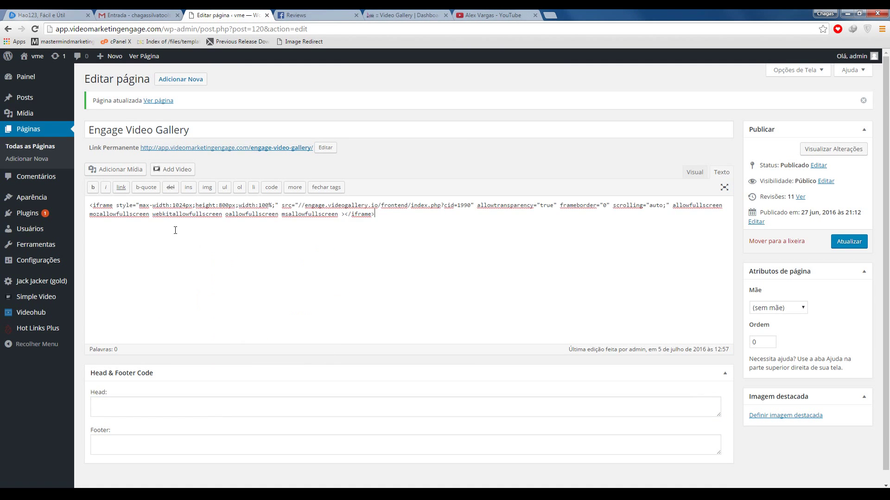
click(848, 241)
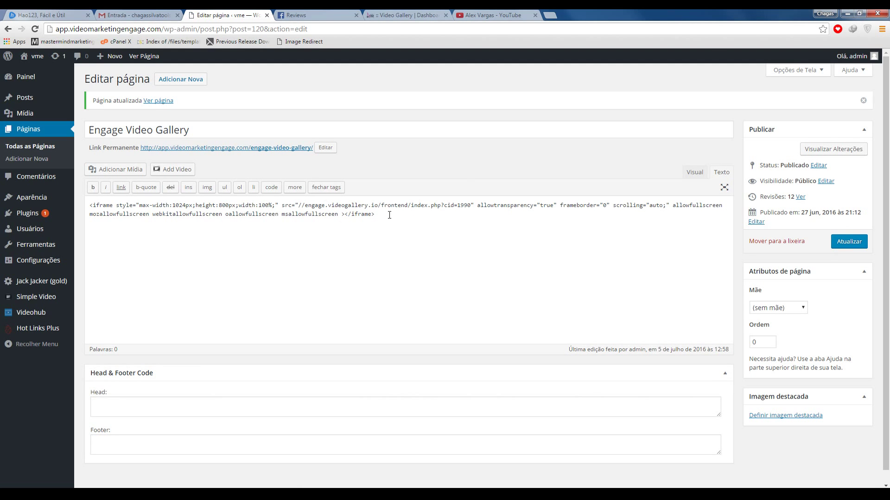
Step: Review the embed code generator for "Galeria De Videos - Clientes" in Engage Video Gallery and the iframe code in the WordPress page
click(407, 14)
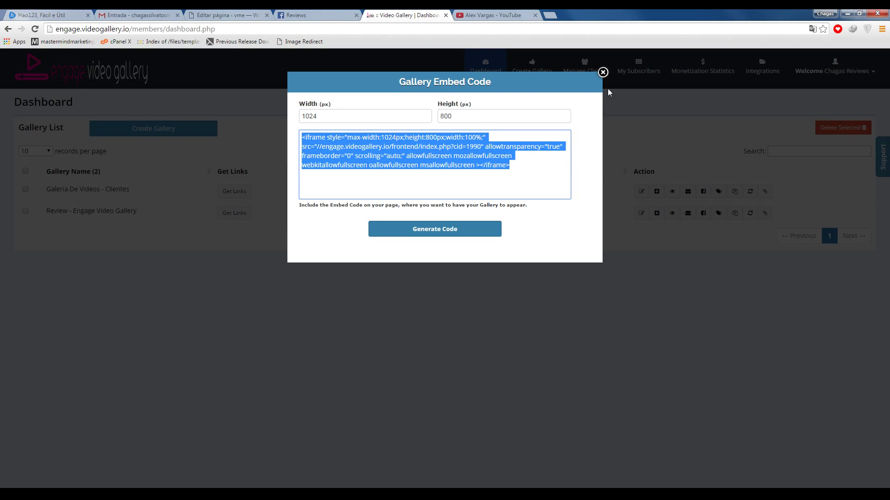
click(602, 73)
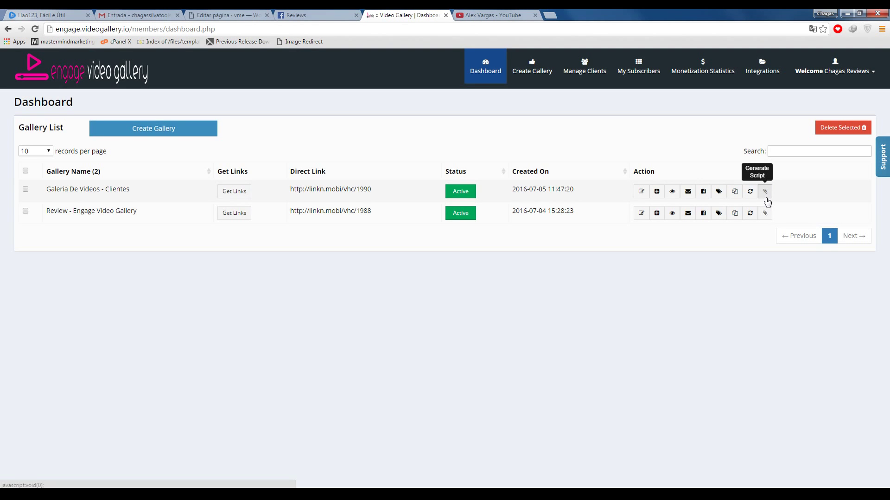
click(765, 193)
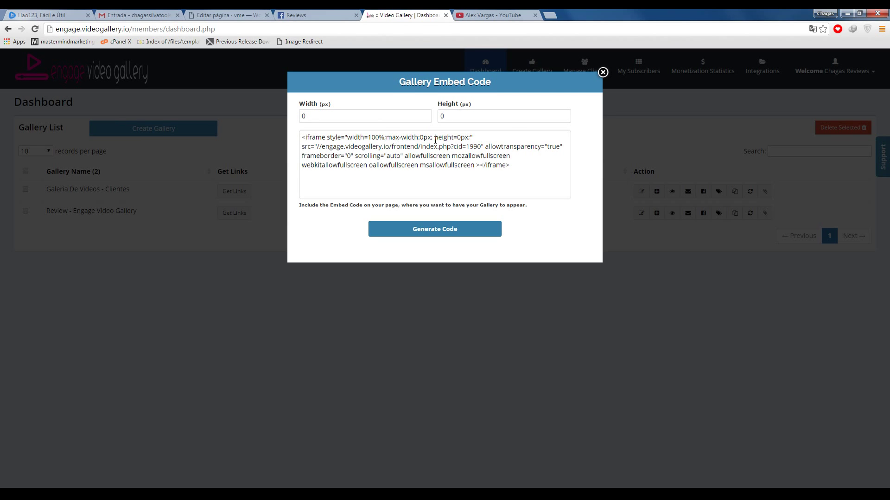
click(303, 116)
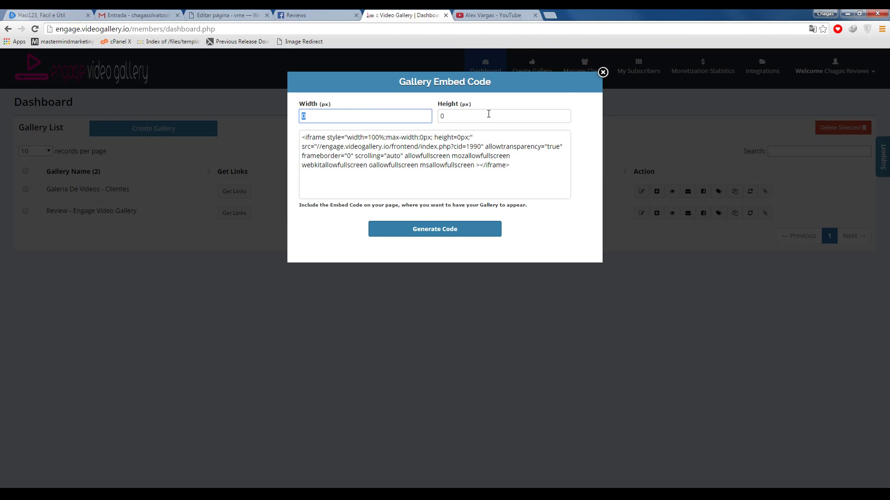
click(602, 72)
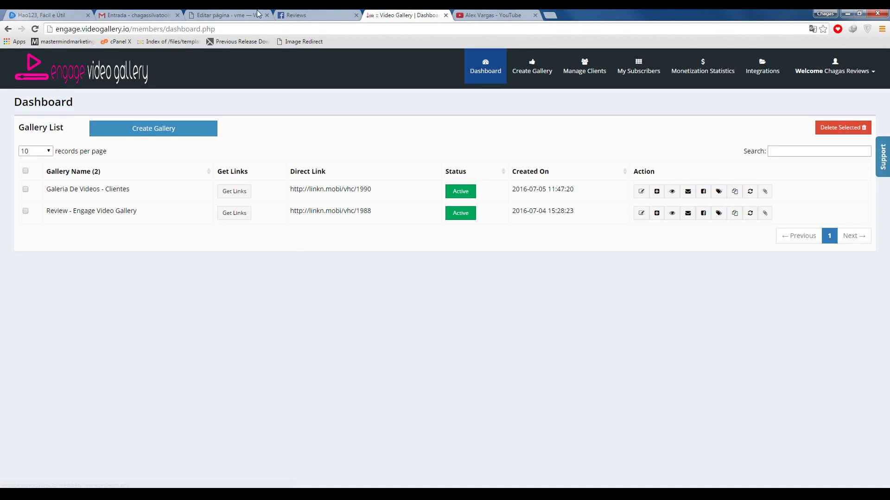
click(258, 14)
drag(382, 217, 173, 215)
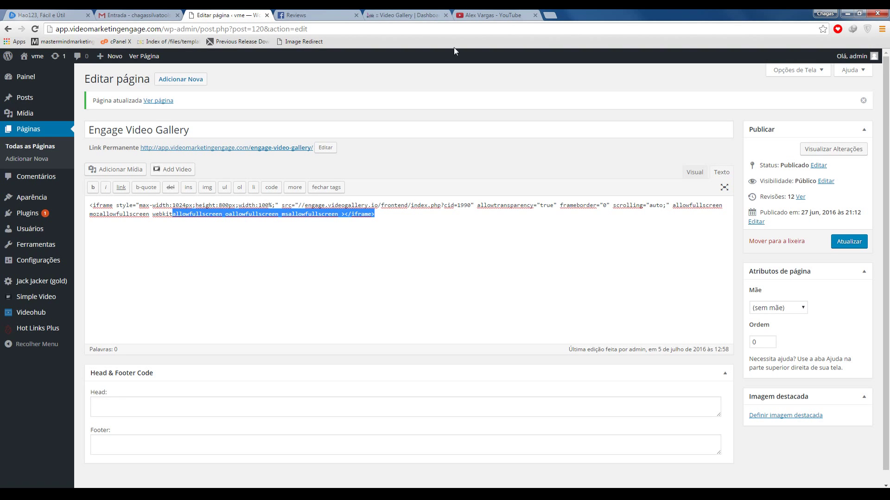
Step: Open the Facebook publish settings of "Galeria De Videos - Clientes" in Engage Video Gallery and start installing on a new page tab
click(426, 16)
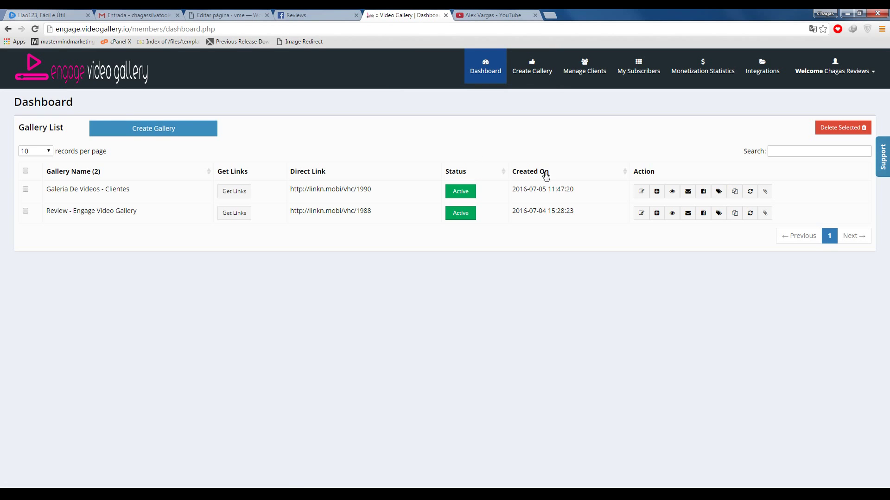
click(640, 192)
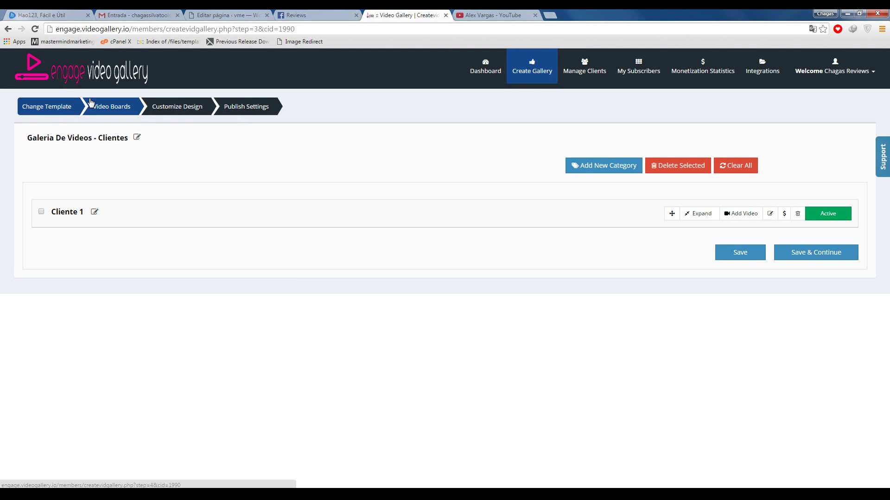
click(229, 114)
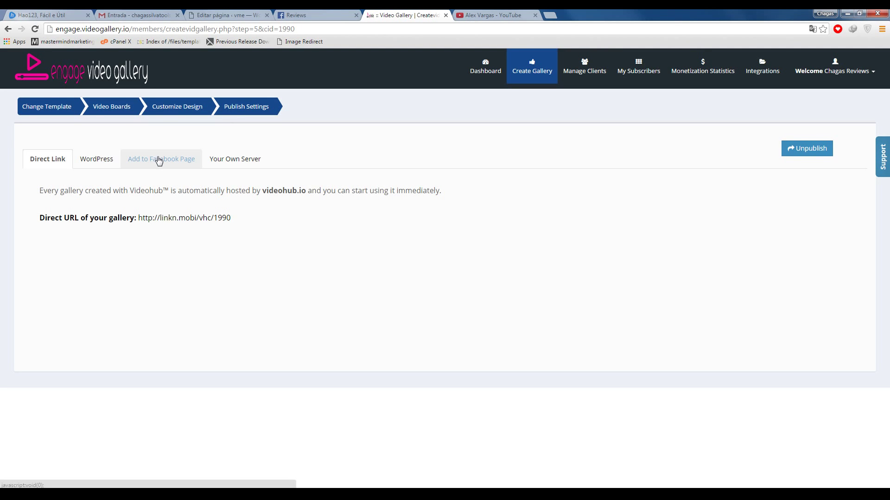
click(158, 160)
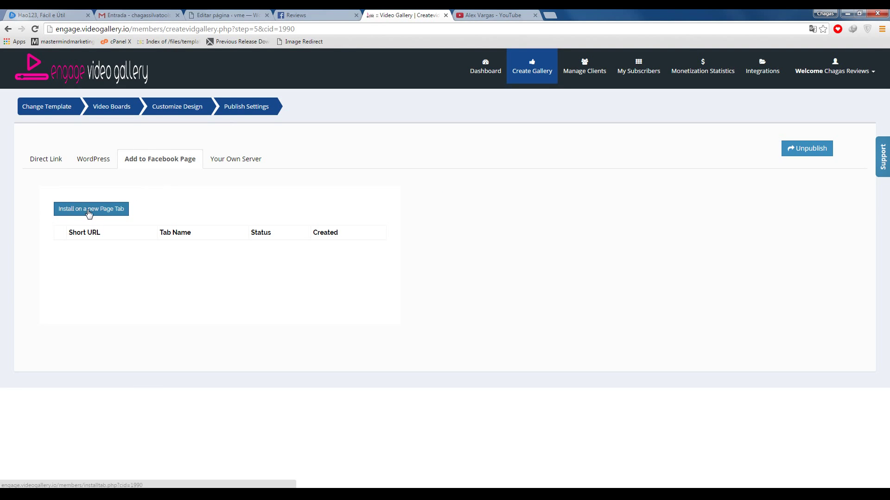
click(73, 210)
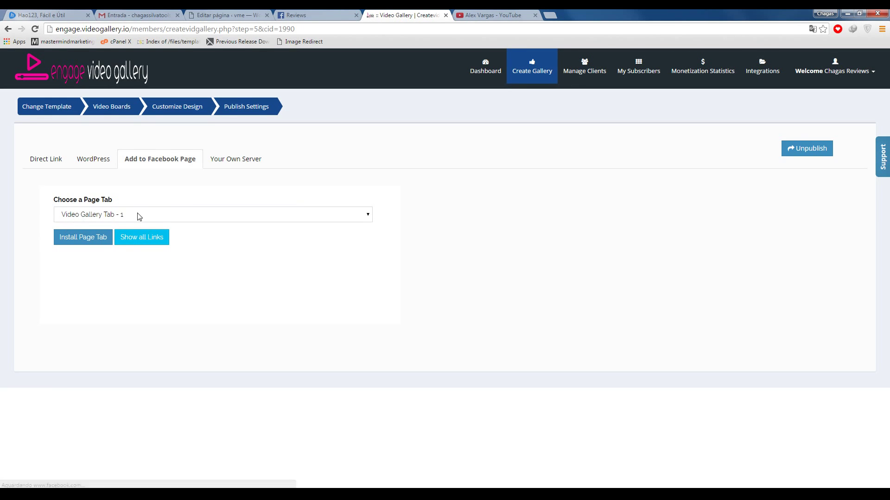
Step: Install Video Gallery Tab - 1 on the Facebook page Pesoidealcomsaude
click(82, 236)
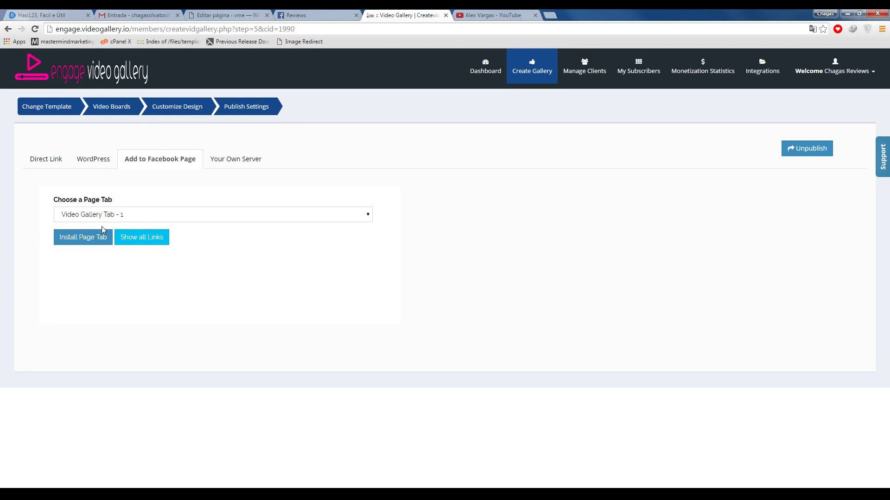
click(77, 238)
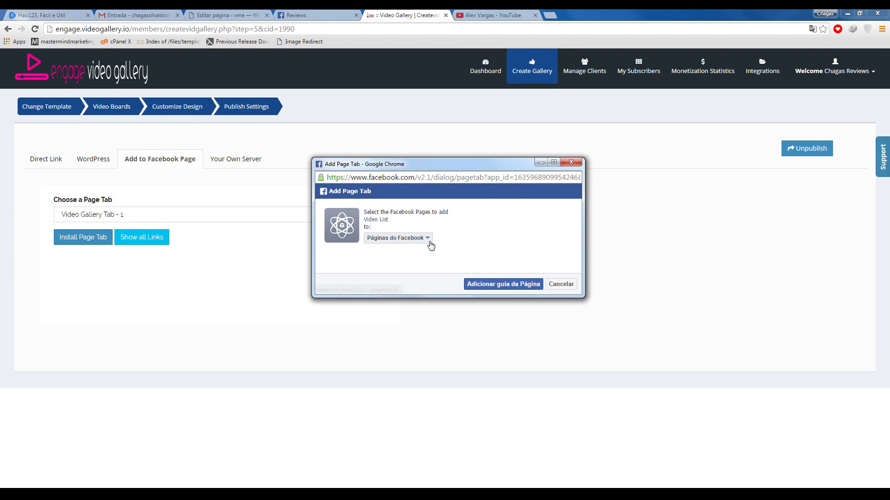
click(428, 239)
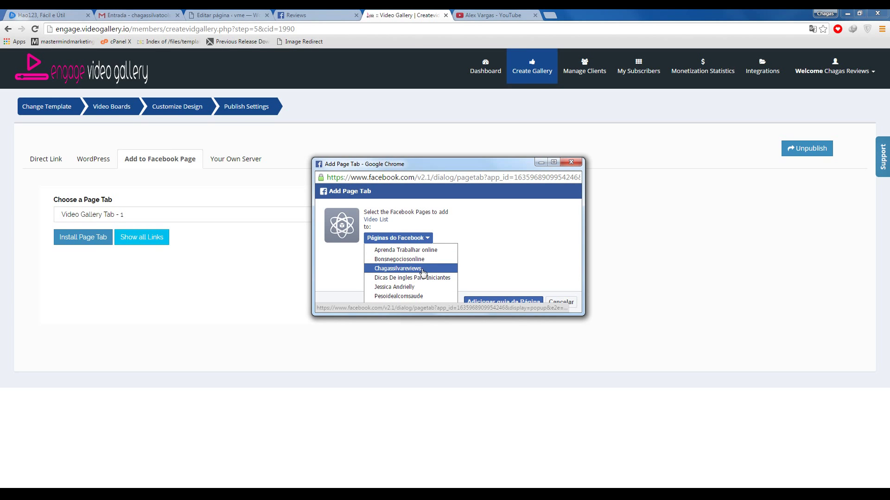
click(381, 297)
click(425, 238)
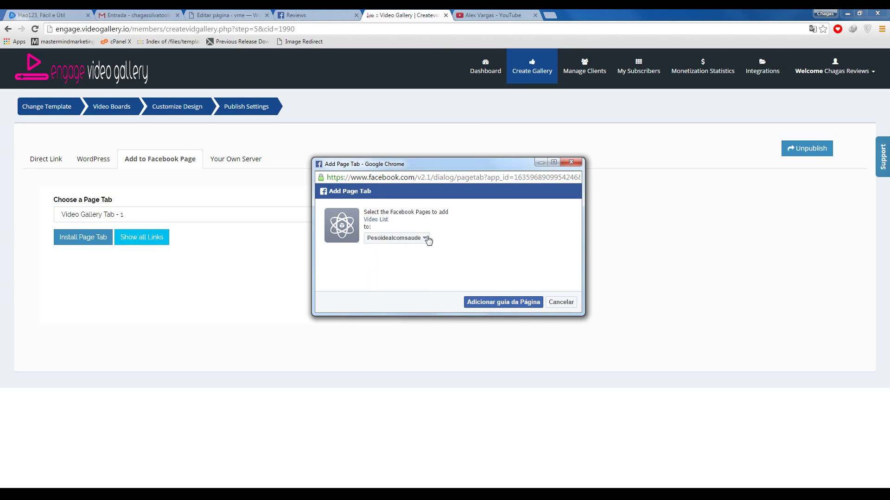
click(477, 301)
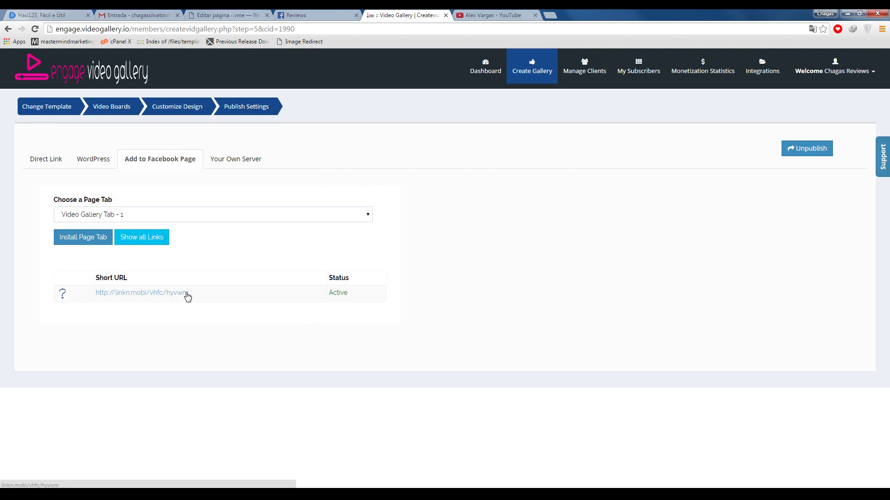
Step: Open the Facebook tab's short URL and examine the video gallery embedded on the page
click(186, 294)
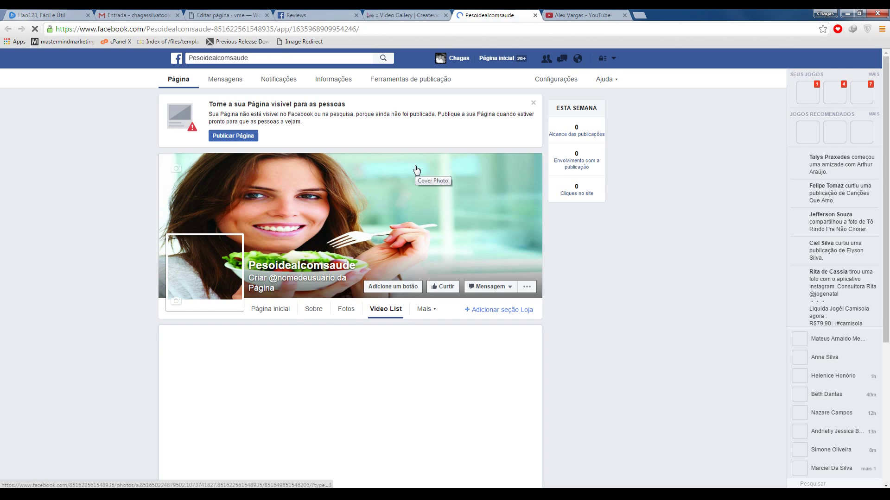
scroll(416, 169, down, 3)
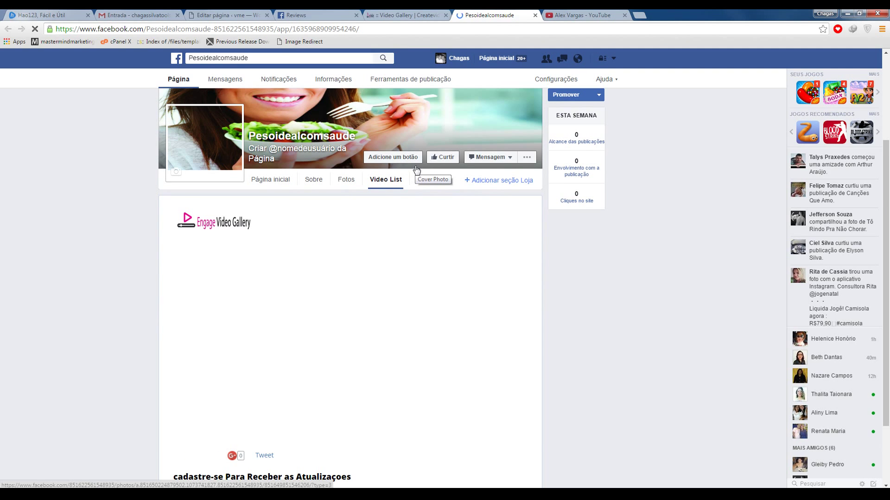
scroll(390, 197, down, 2)
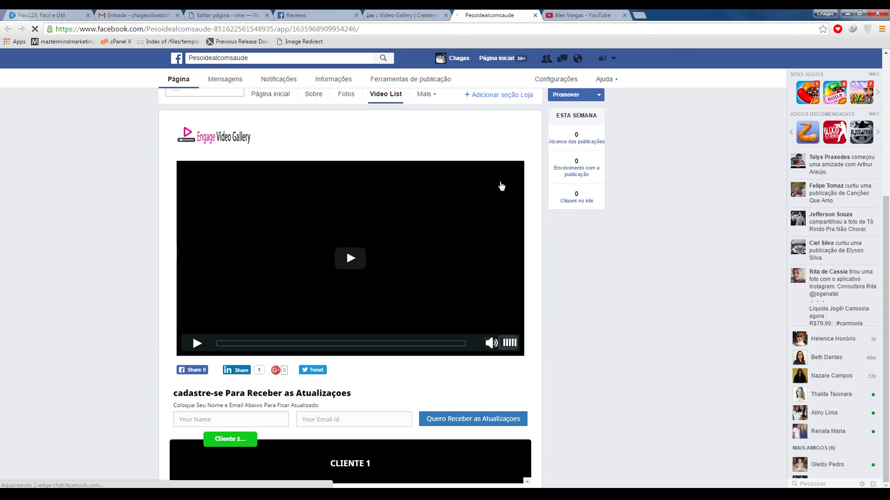
scroll(508, 179, down, 3)
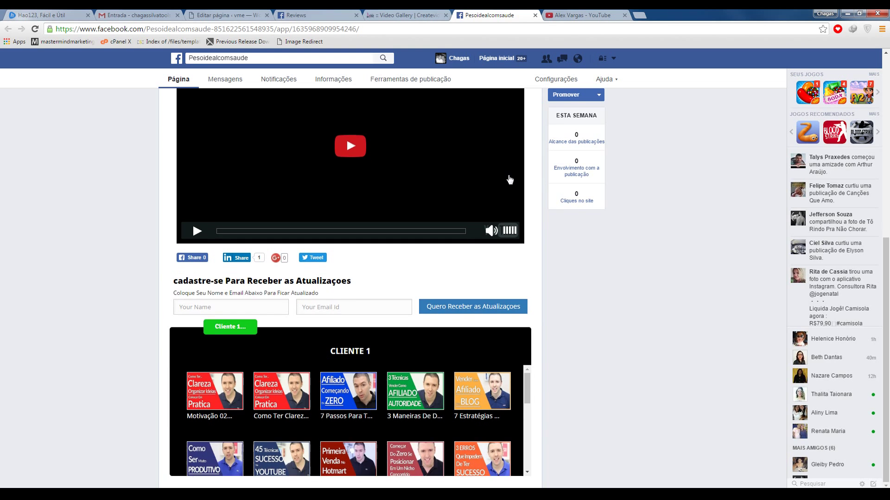
scroll(562, 323, up, 2)
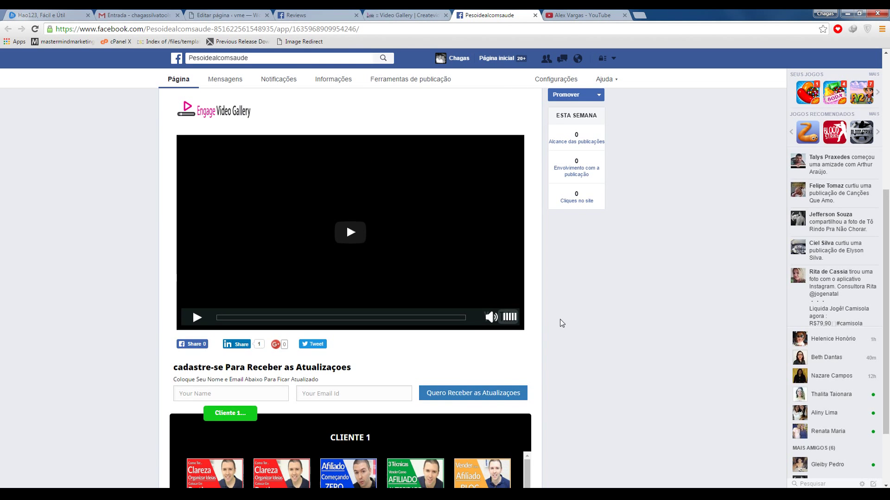
scroll(561, 322, up, 4)
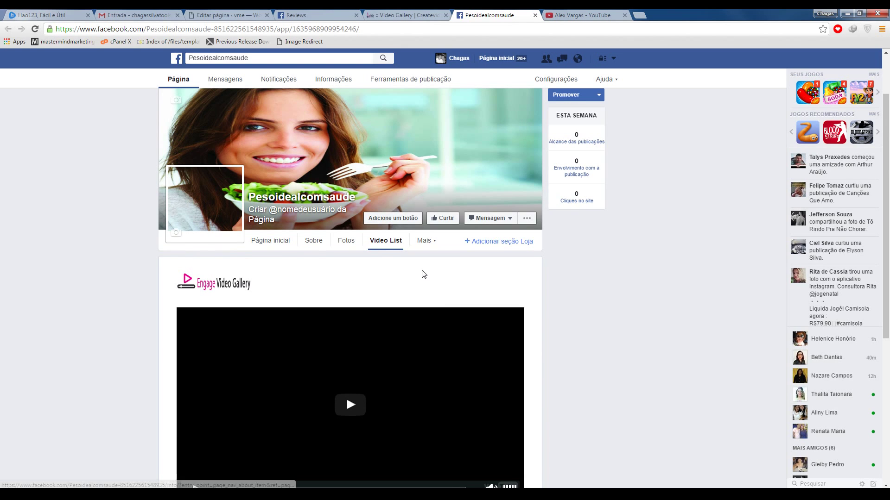
scroll(422, 275, down, 1)
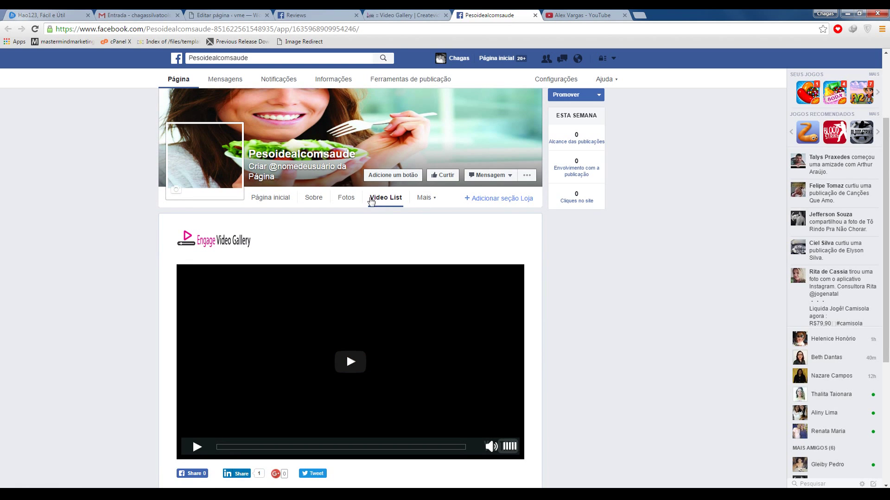
Step: Reorder the Facebook page's tabs so Video List comes directly after Sobre, and save the order
click(436, 199)
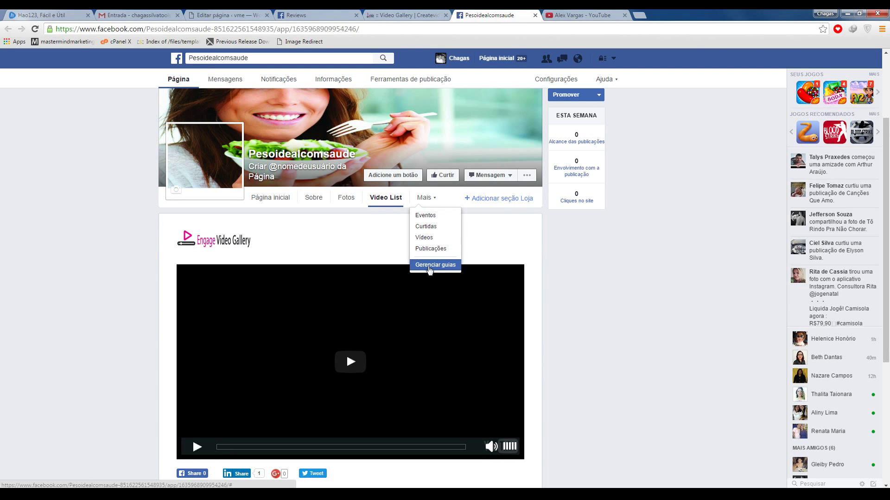
click(432, 265)
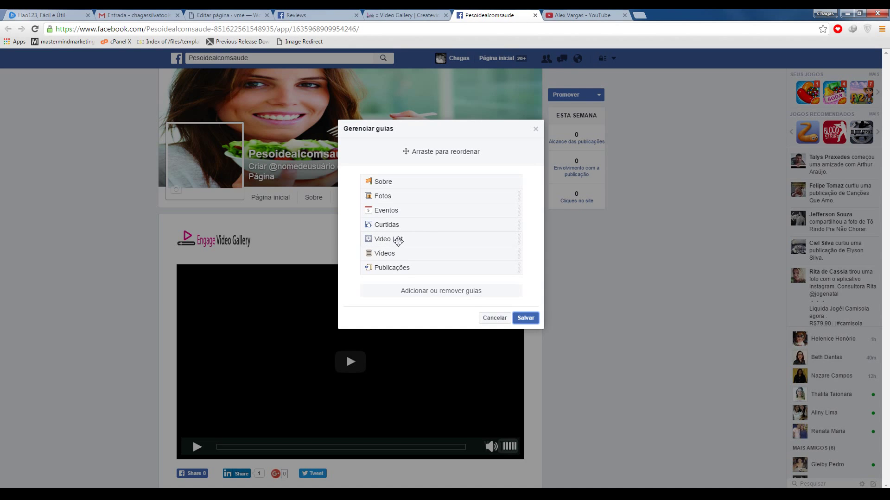
drag(394, 238, 384, 189)
click(519, 319)
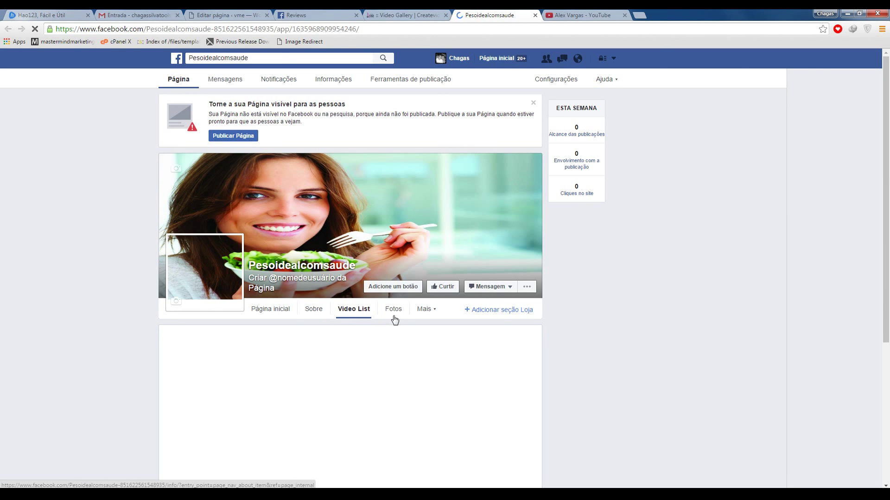
Step: Open the page's app settings from the tab manager and save Galeria - Cliente1 as the Video List app's custom tab name
click(433, 311)
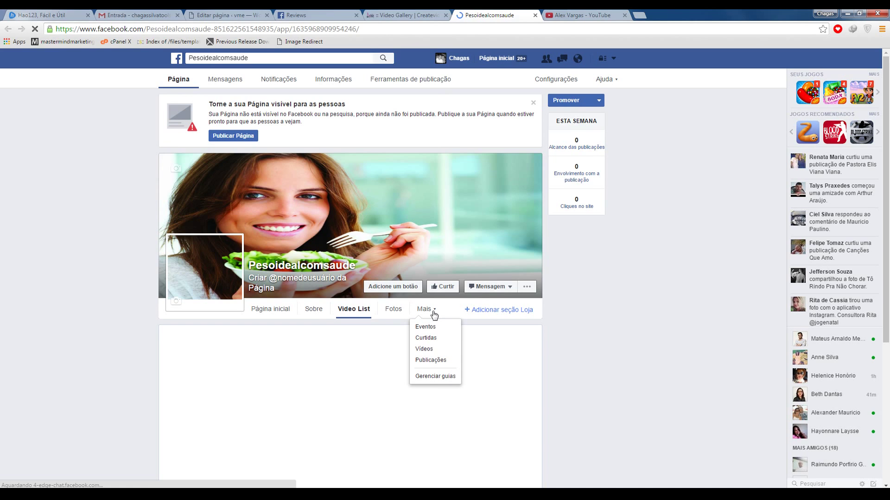
click(435, 377)
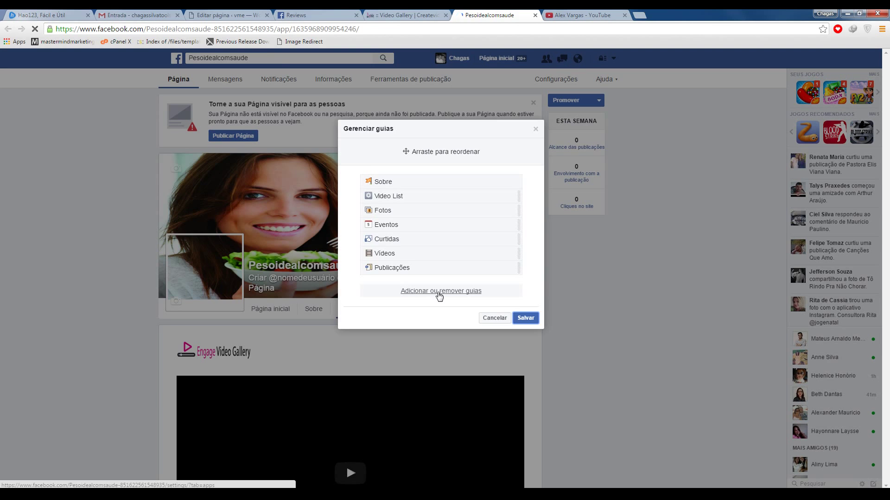
click(439, 292)
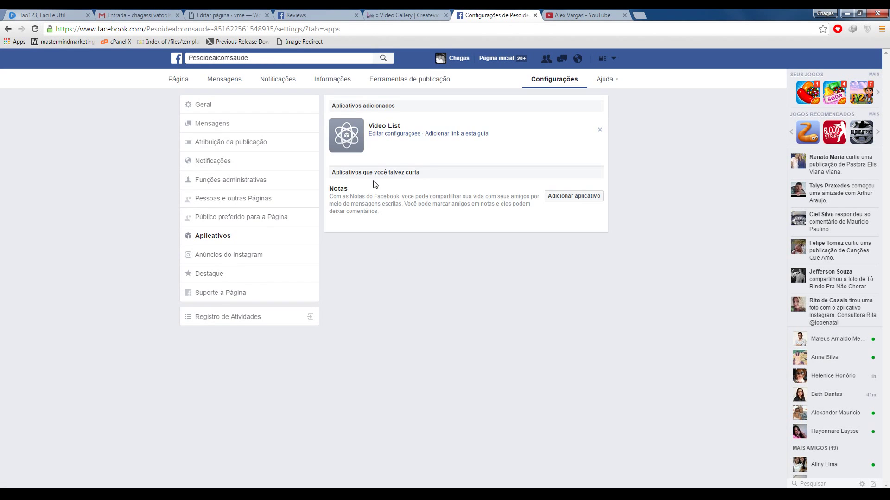
click(389, 134)
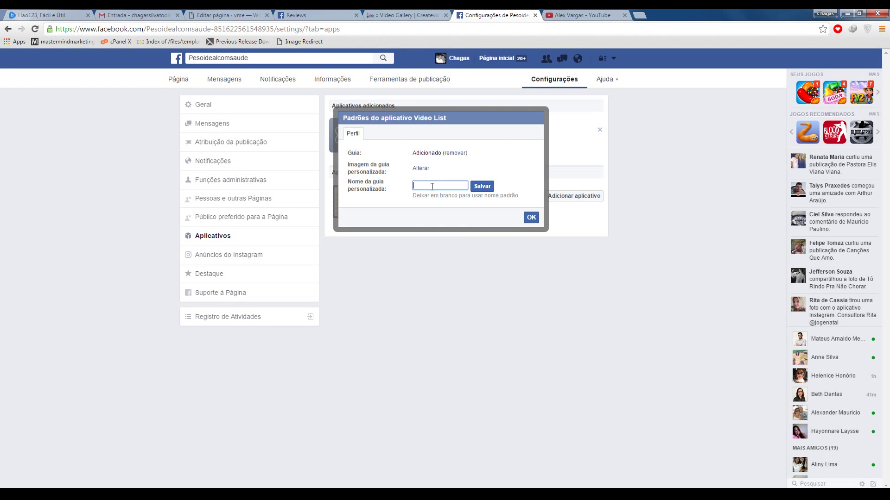
click(432, 186)
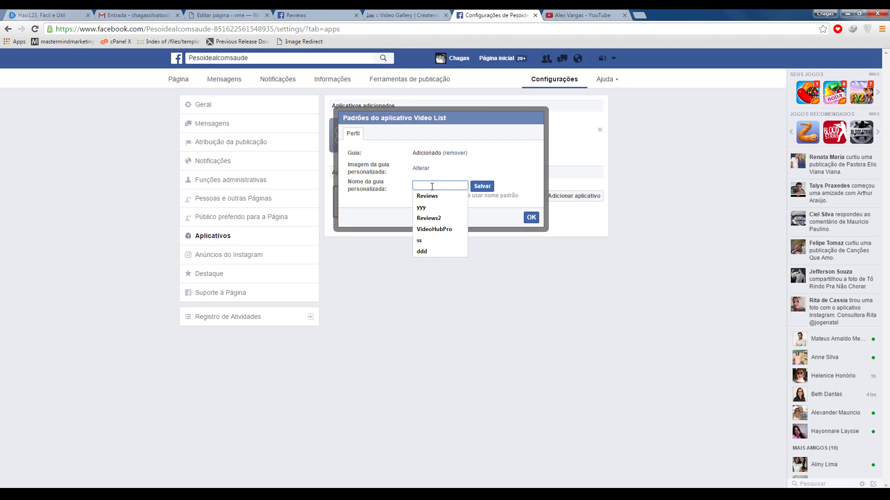
click(432, 185)
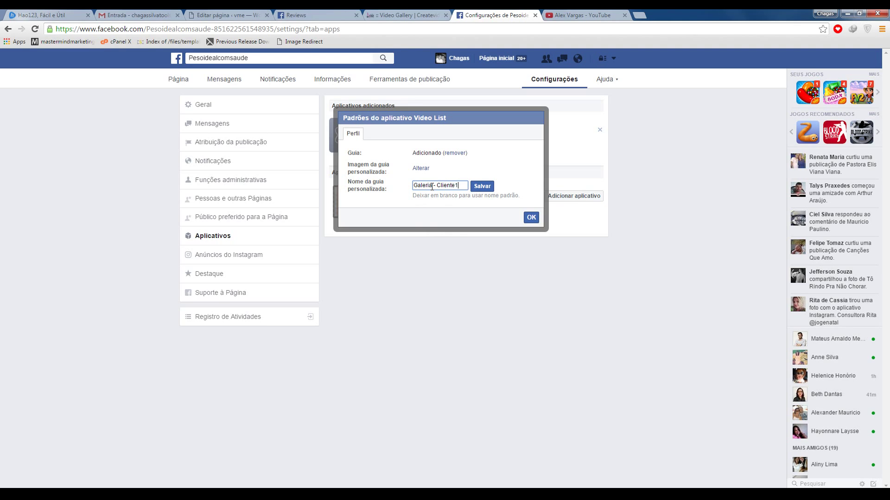
click(482, 186)
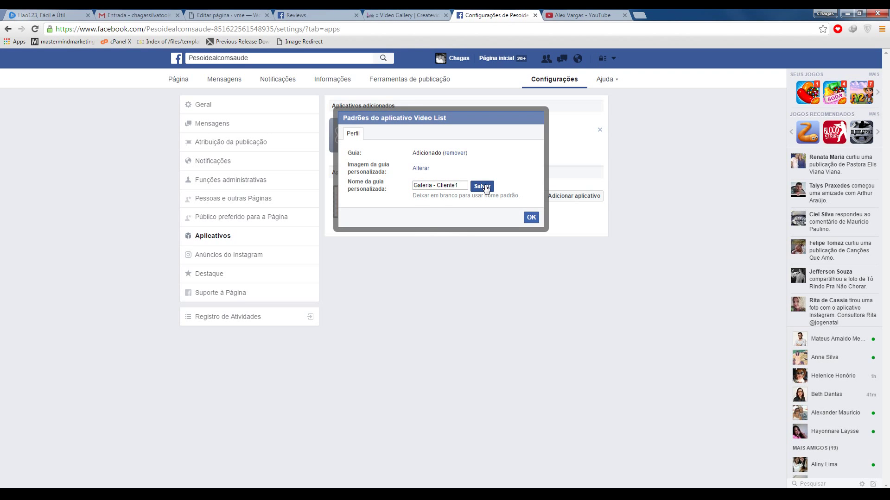
click(530, 218)
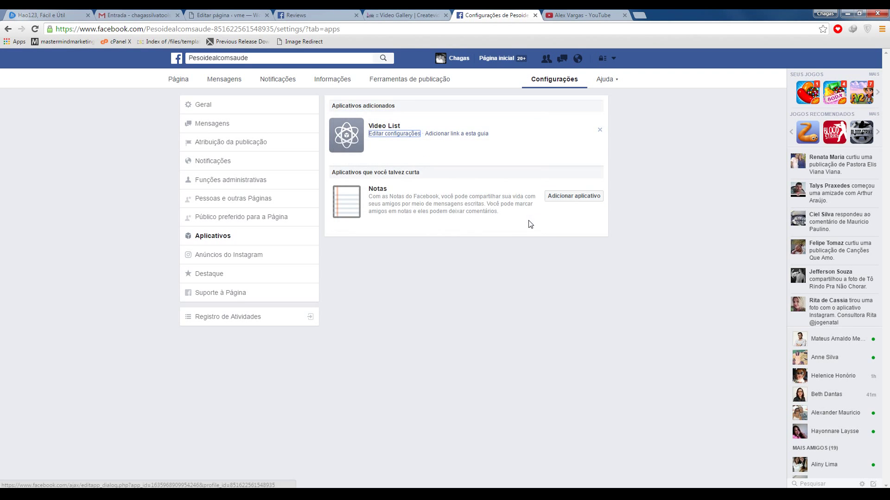
Step: Return to the Facebook page, open its Galeria - Cliente1 tab and like the page
click(179, 83)
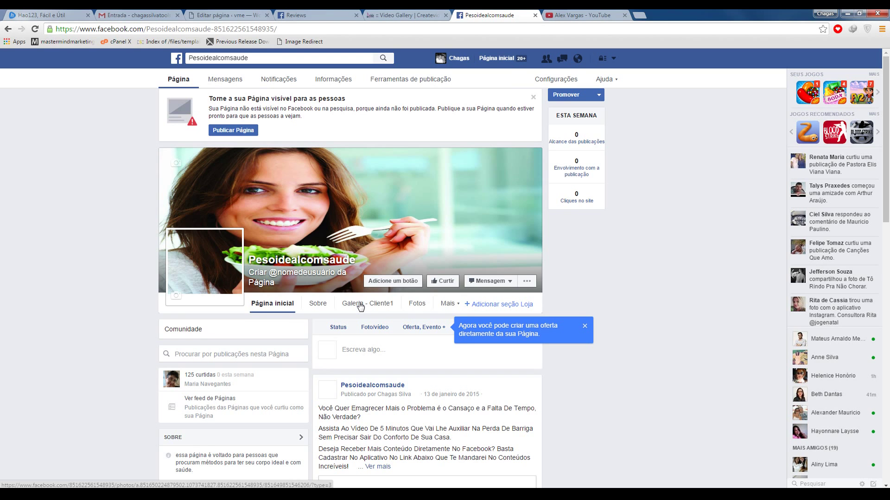
click(360, 305)
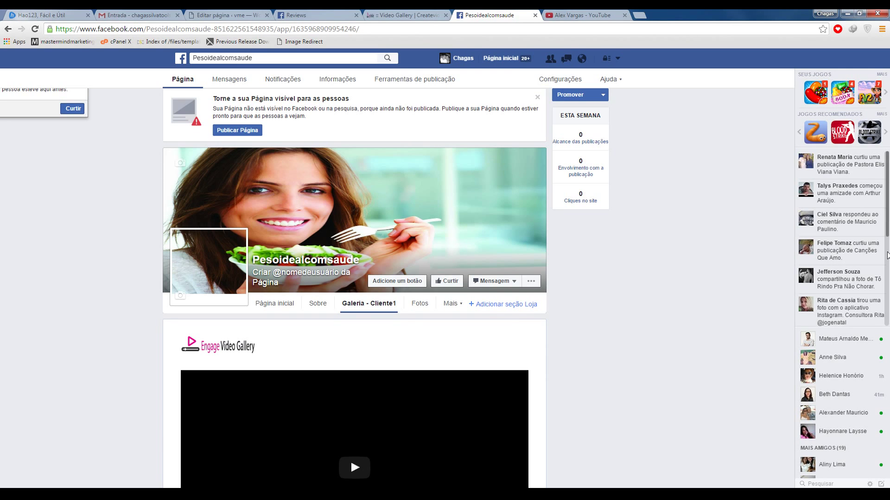
scroll(887, 255, down, 2)
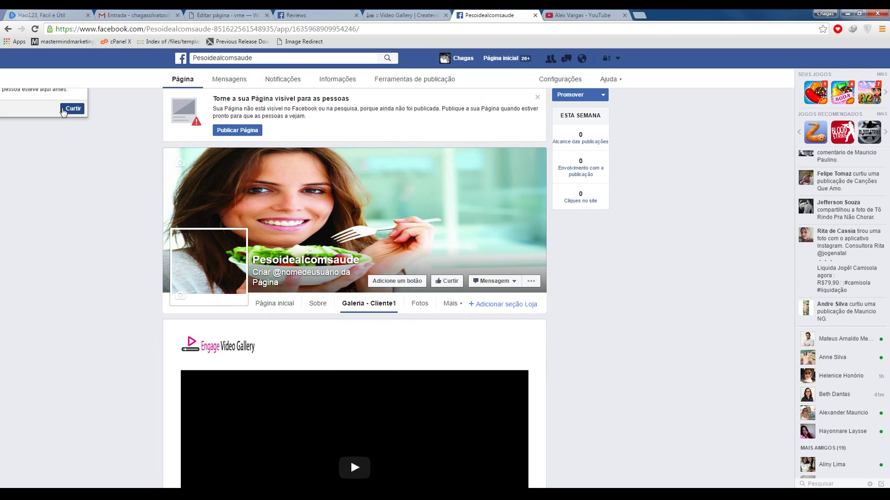
click(64, 110)
Step: Examine the embedded gallery's player, sign-up form and Cliente 1 video list on the Facebook tab
scroll(501, 339, down, 4)
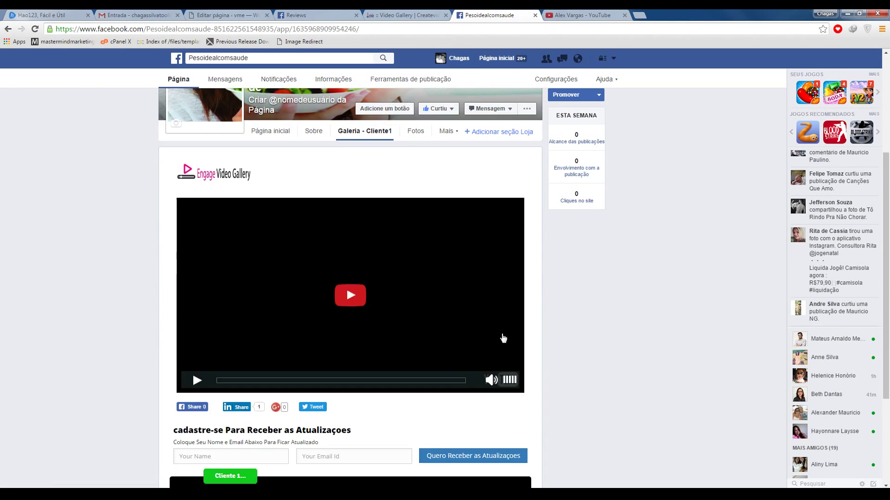
scroll(502, 338, down, 3)
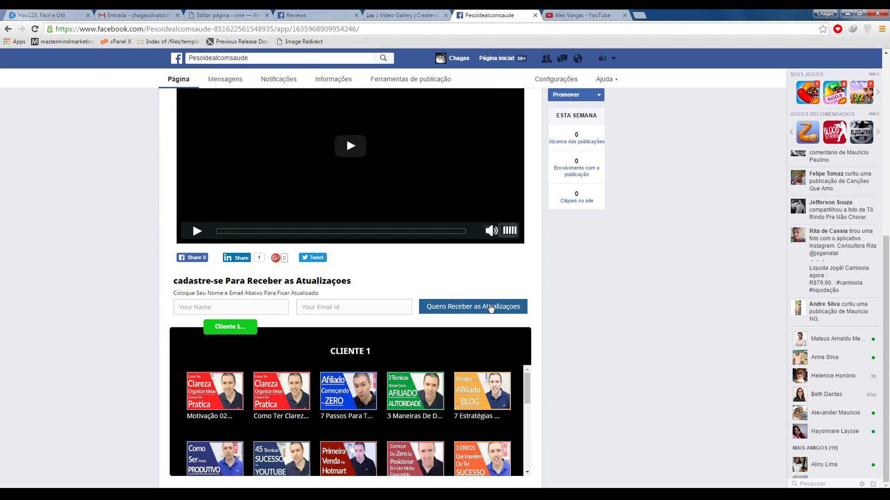
scroll(491, 308, up, 5)
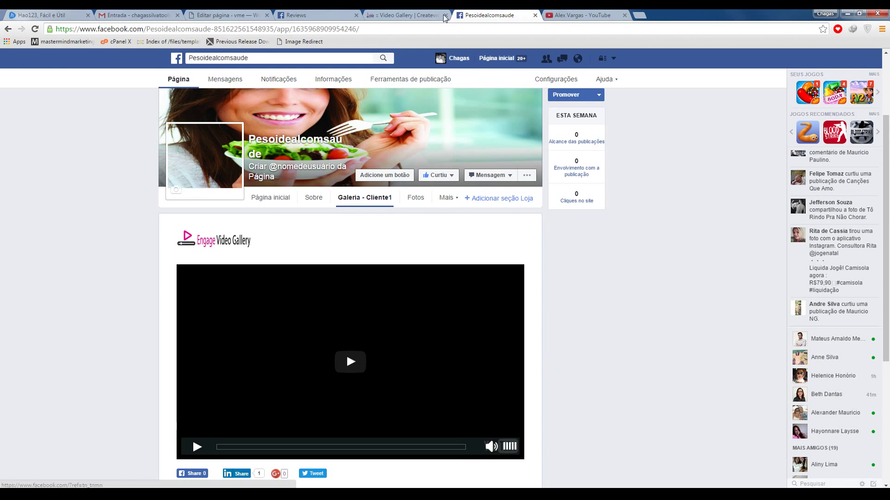
Step: Switch back to Engage Video Gallery and leave the publish settings for the site's home page
click(417, 16)
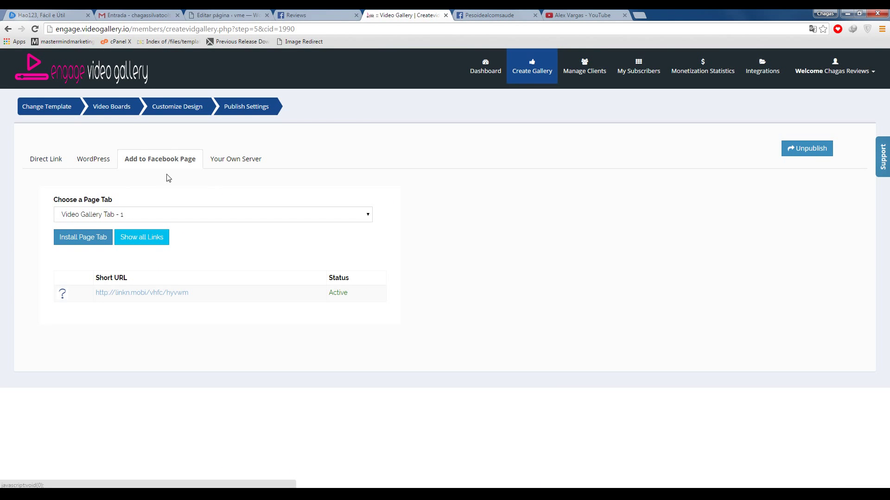
click(119, 76)
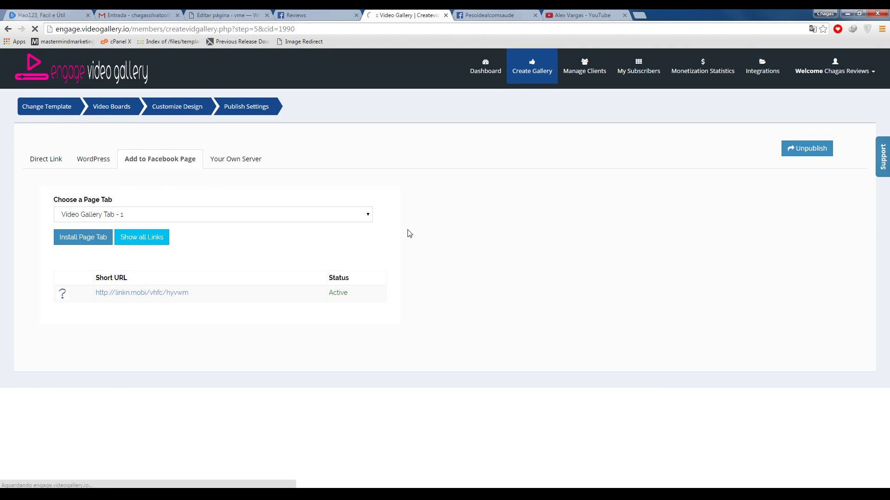